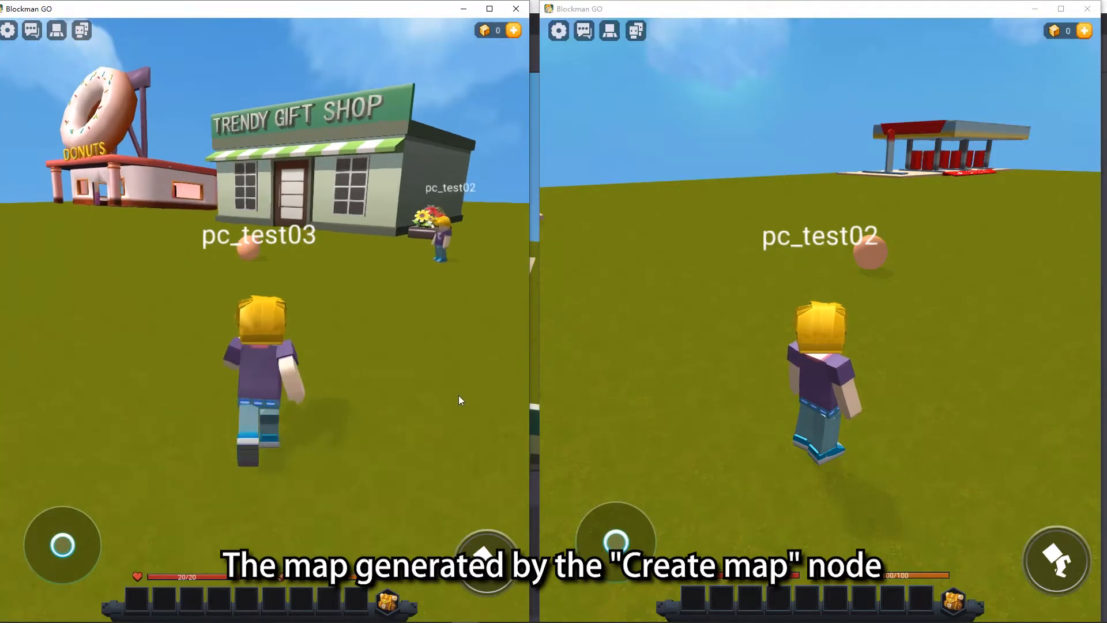
- Walk the test players around the map generated by the "Create map" node and look at the shared scene in both game windows
key("w")
left_click_drag(459, 396, 530, 435)
key("w")
left_click_drag(288, 299, 331, 304)
key("w")
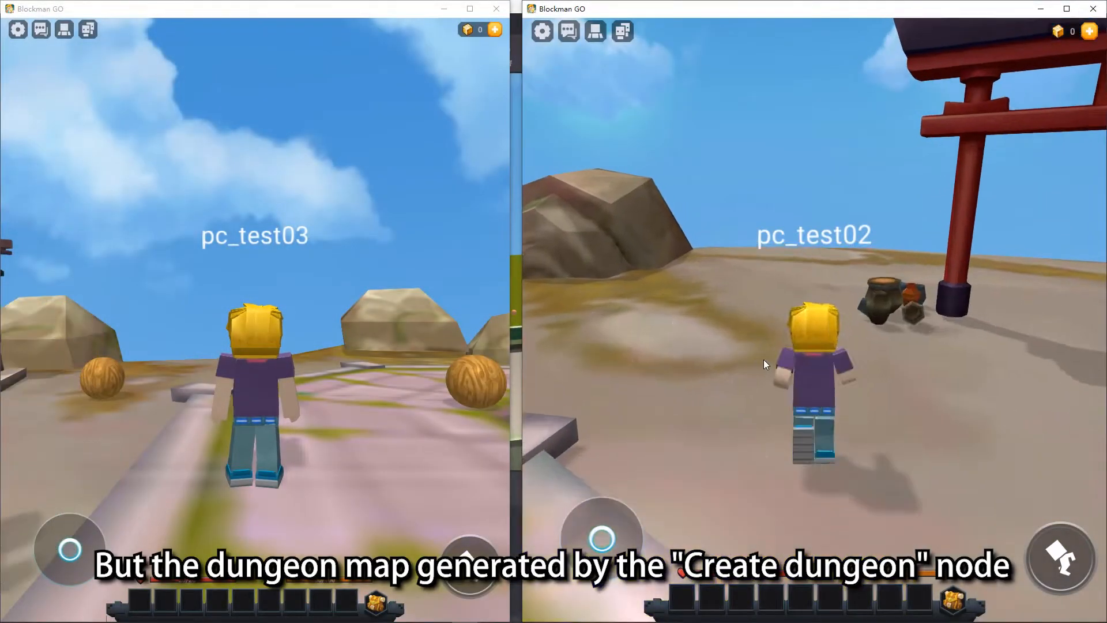
- Move each test player out of the dungeon entrance area and compare the "Create dungeon" maps in the two game windows
key("w")
left_click_drag(763, 358, 804, 355)
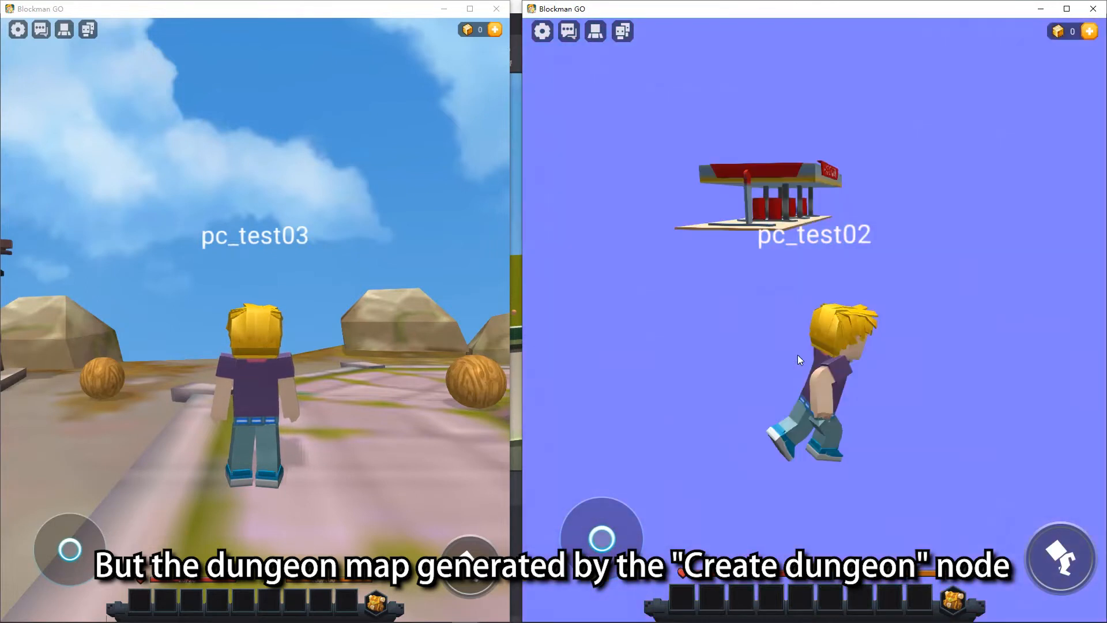
left_click(324, 428)
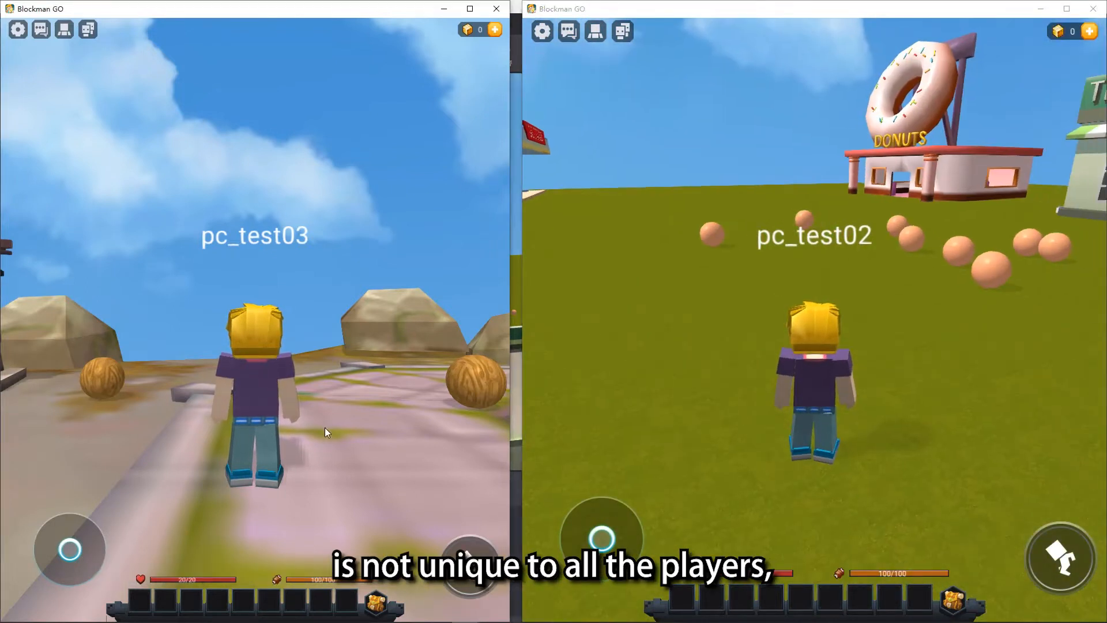
left_click_drag(324, 427, 284, 344)
key("w")
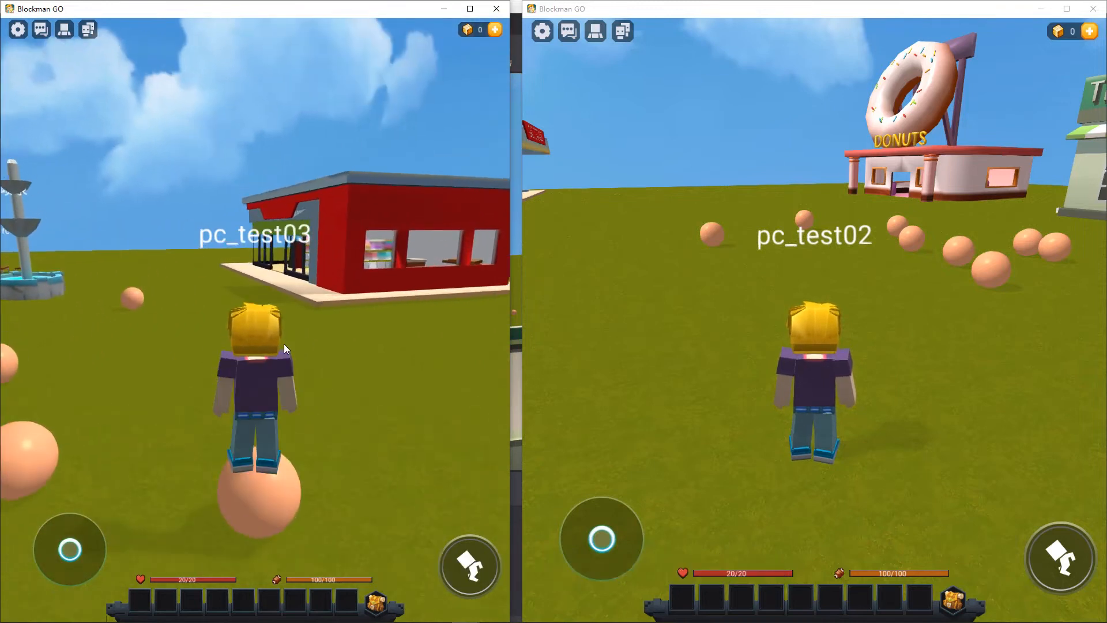
mouse_move(829, 341)
left_mouse_down()
mouse_move(1027, 330)
mouse_move(897, 322)
mouse_move(882, 325)
mouse_move(863, 361)
mouse_move(841, 355)
left_mouse_up()
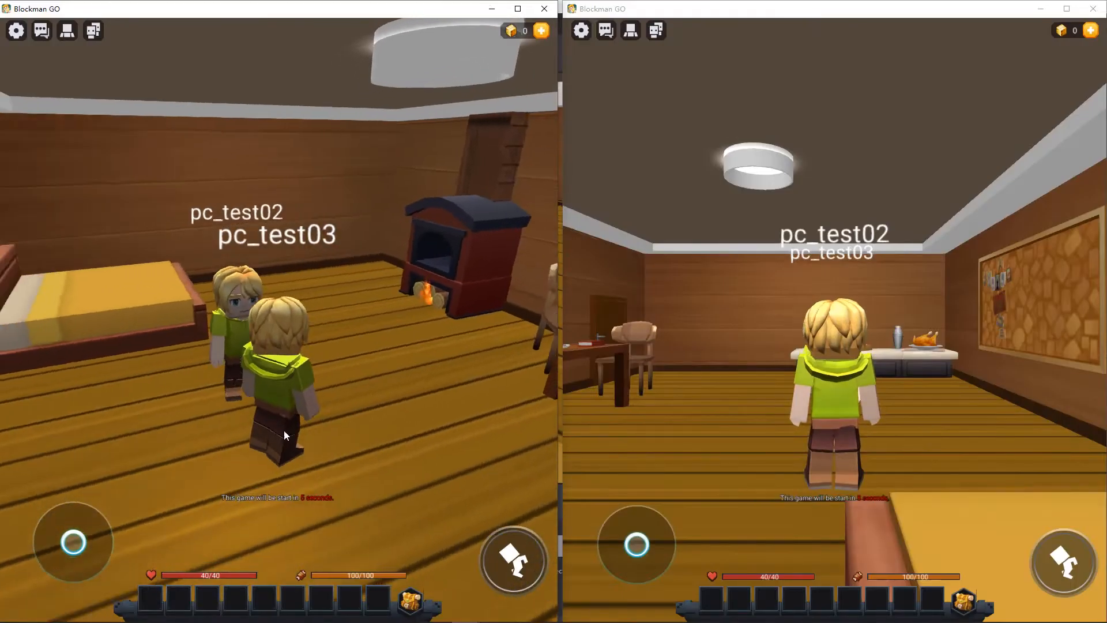
- Preview example 1 by turning both players' views in the wooden room, then walking and looking around the town square map
left_click_drag(284, 430, 410, 422)
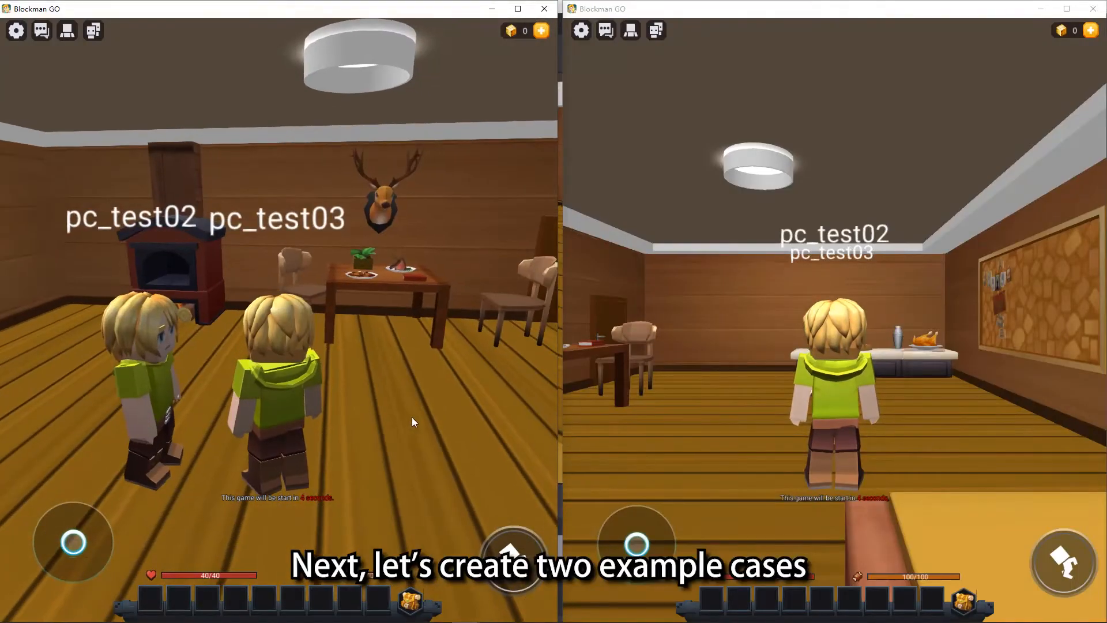
mouse_move(766, 455)
left_mouse_down()
mouse_move(835, 470)
mouse_move(666, 470)
left_mouse_up()
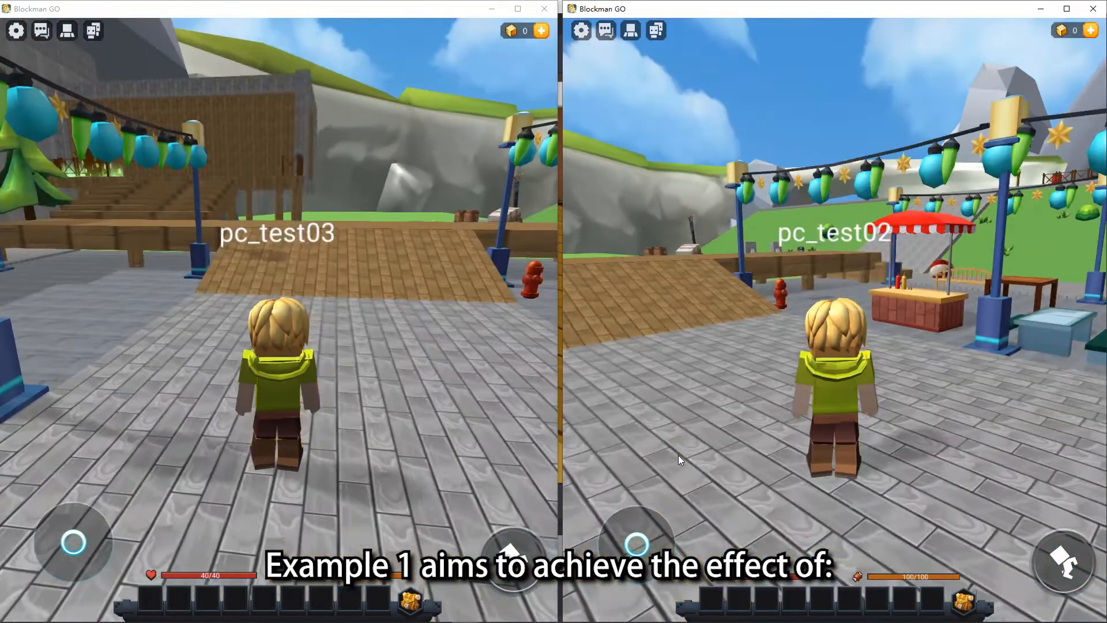
left_click(433, 402)
key("w")
left_click_drag(433, 403, 457, 405)
left_click(800, 443)
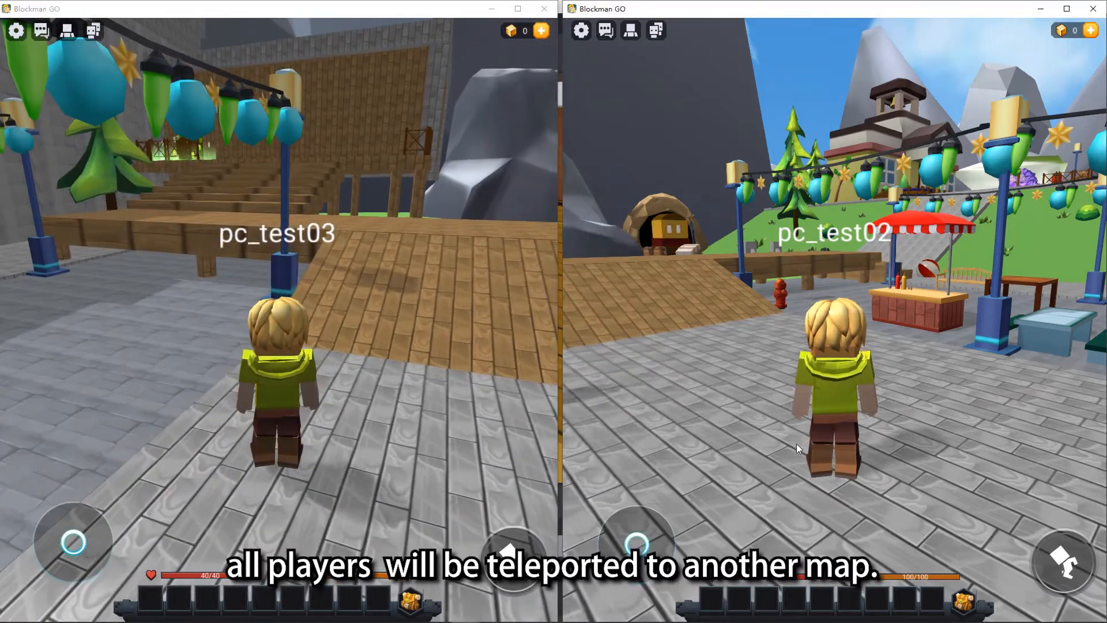
left_click_drag(800, 443, 692, 436)
left_click_drag(403, 370, 309, 410)
key("w")
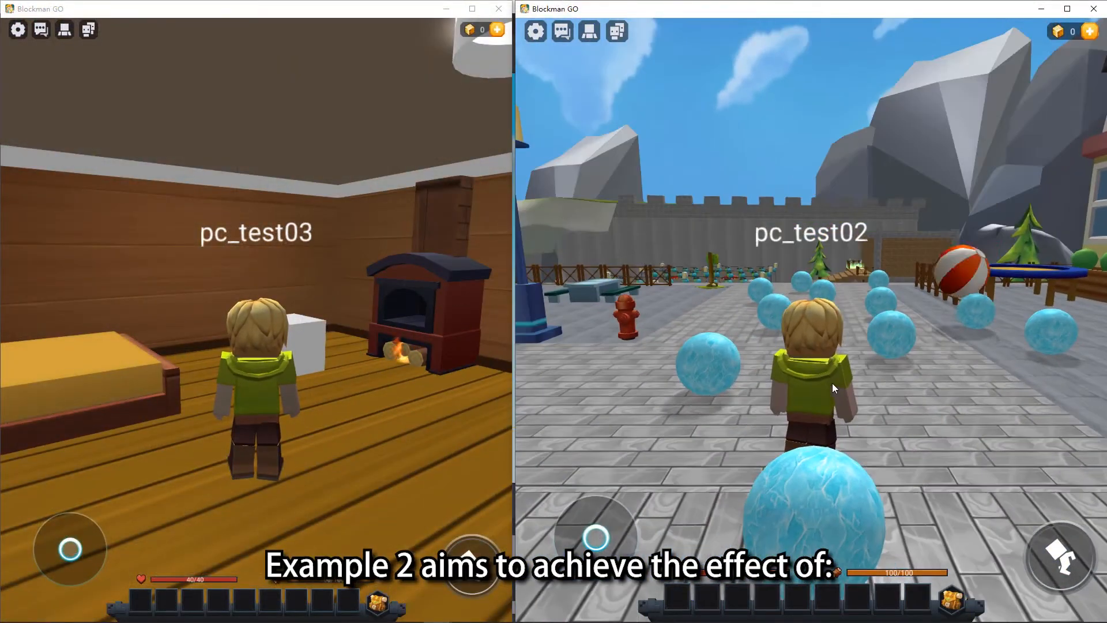
- Preview example 2 by walking a player into the white block in the wooden room and moving among the blue balls outside
left_click(381, 434)
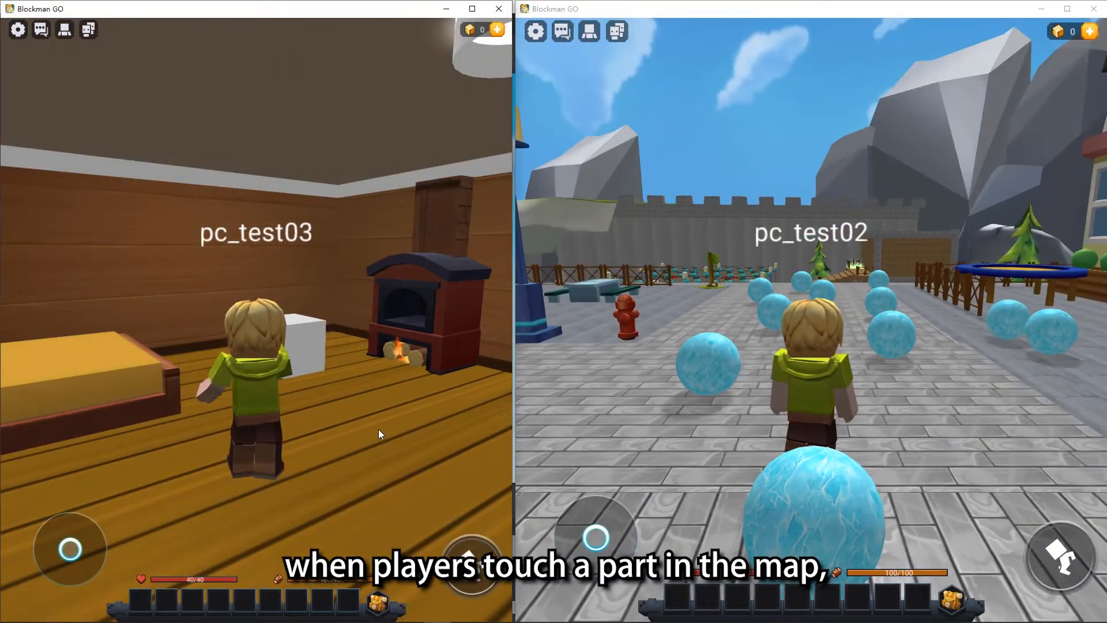
key("w")
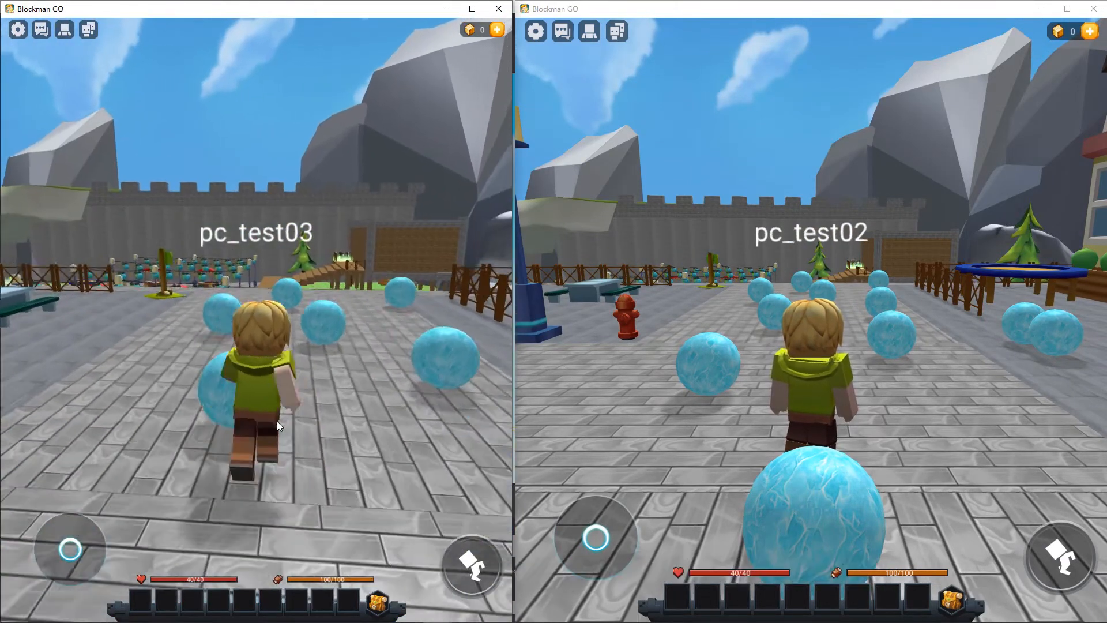
key("w")
key("a")
left_click(845, 403)
key("s")
key("a")
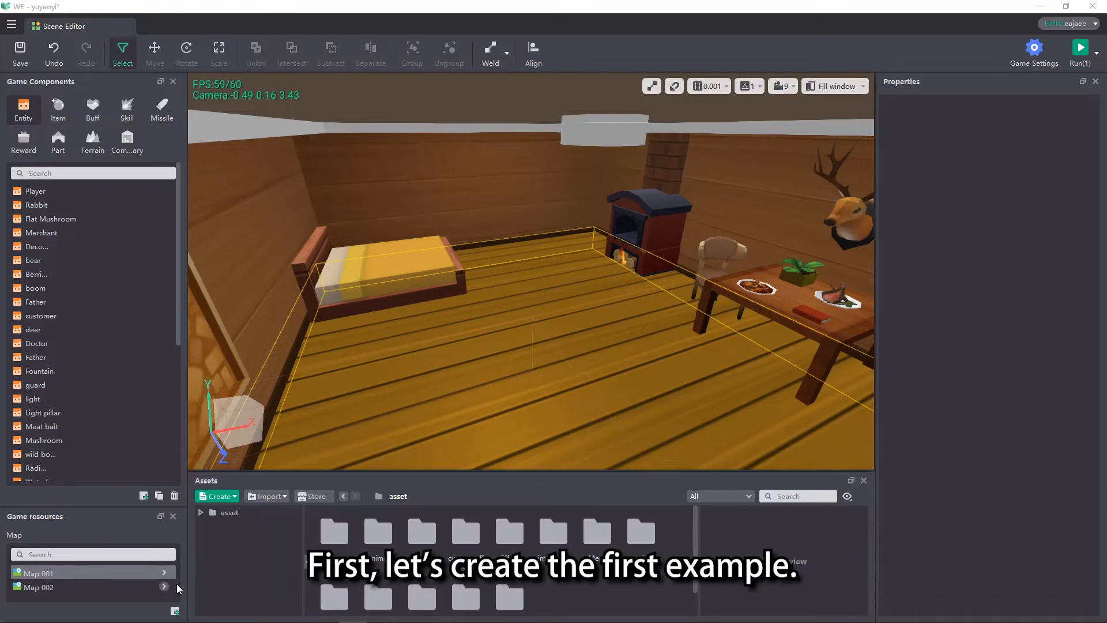
- In Map 001, create a "When the entity officially starts the game" trigger for the Player entity
double_click(135, 572)
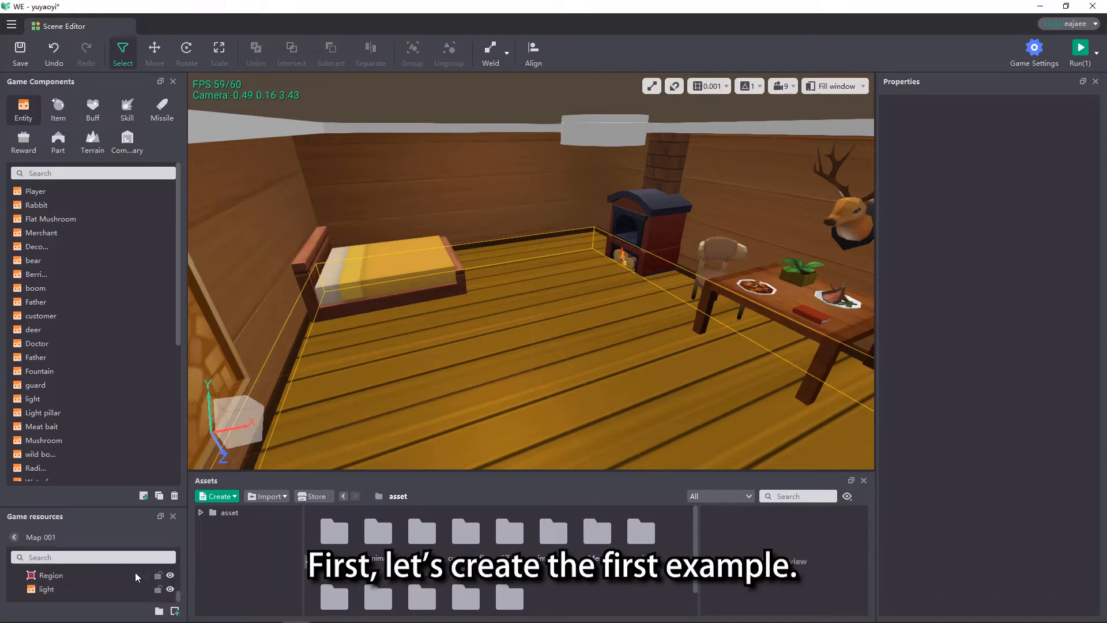
left_click(122, 194)
left_click_drag(121, 194, 441, 388)
left_click(1033, 200)
left_click(887, 219)
left_click(1032, 175)
left_click(548, 354)
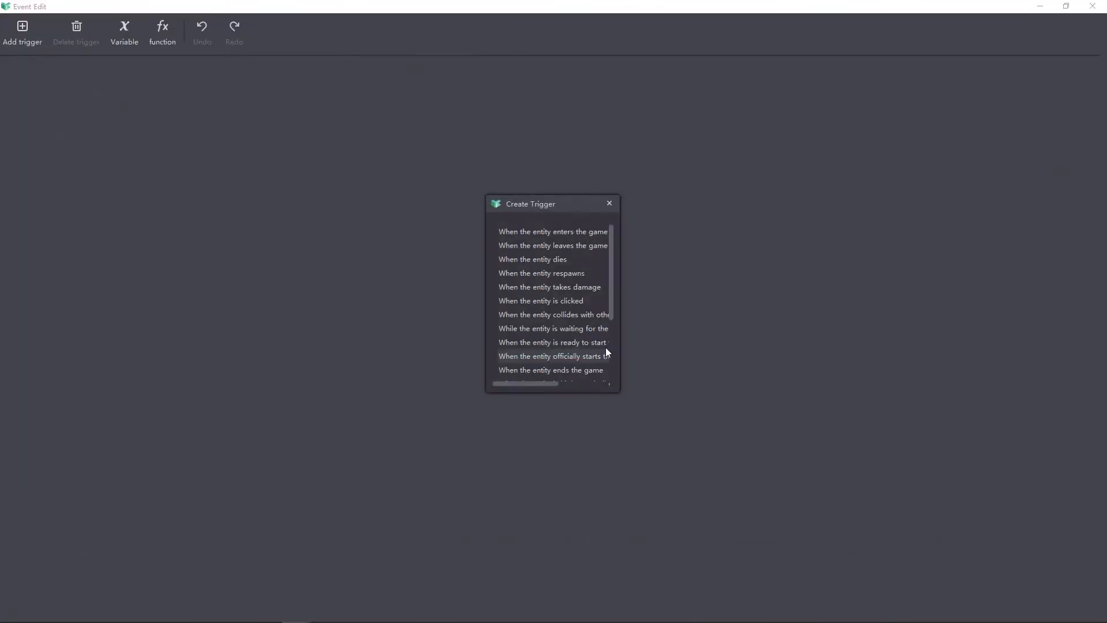
left_click_drag(621, 344, 715, 346)
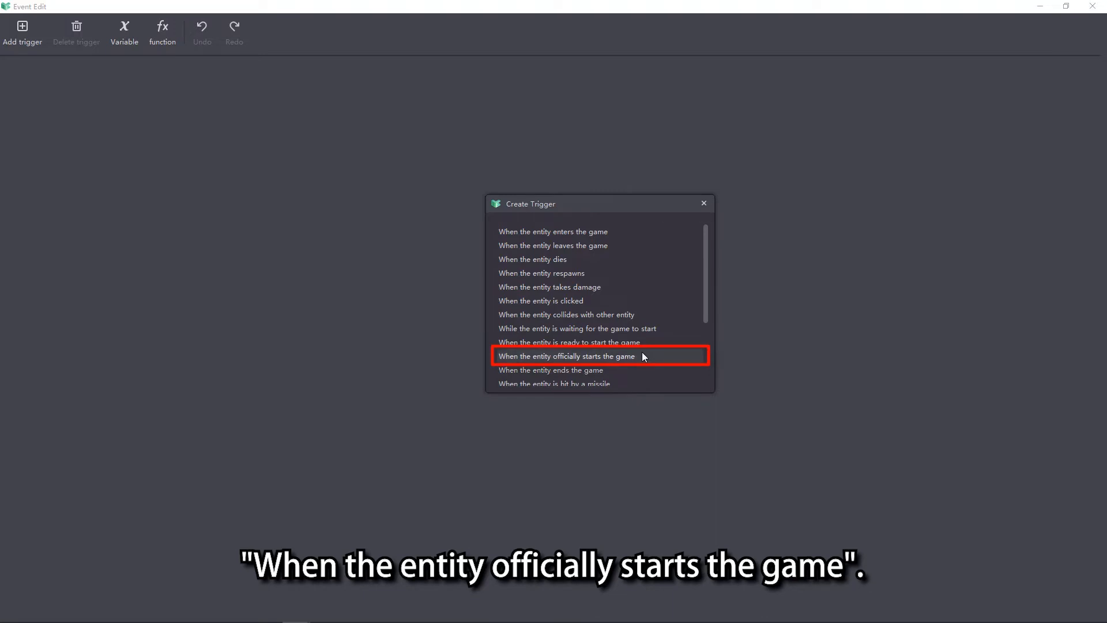
left_click(618, 355)
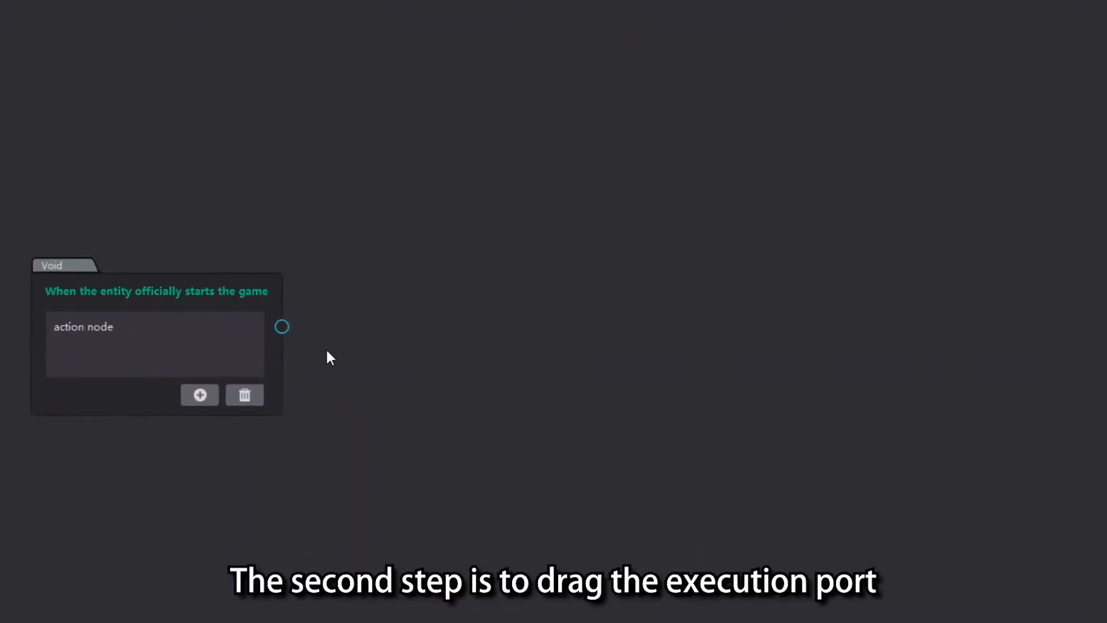
- Attach the map action node "Move all player in the current map to another" to the game-start trigger's execution port
left_click_drag(282, 327, 296, 238)
scroll(381, 410, "down", 1)
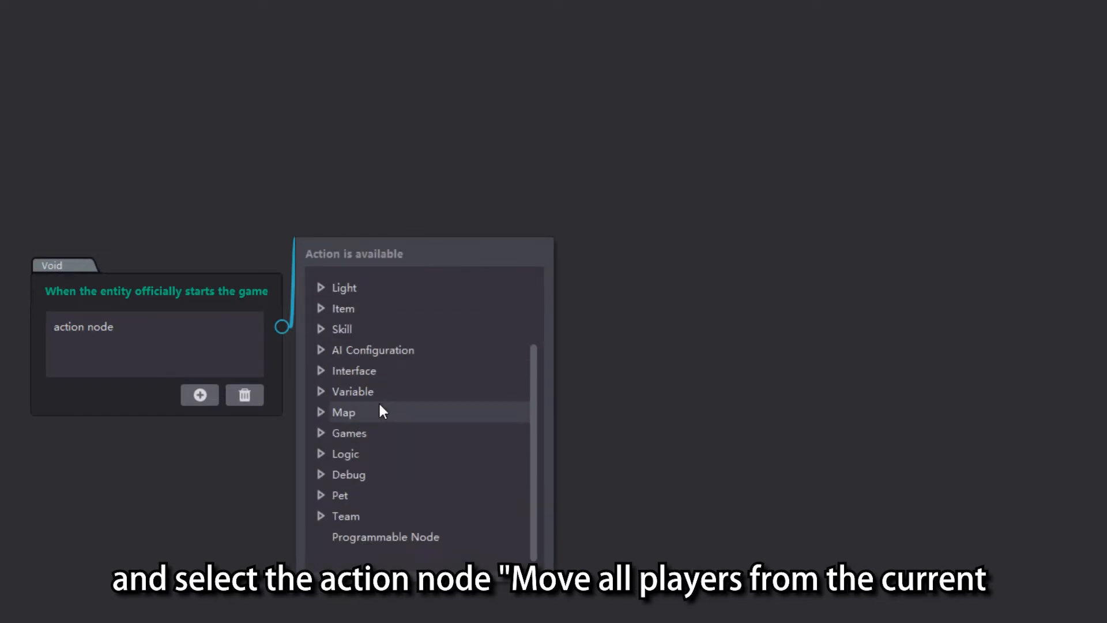
left_click(377, 413)
scroll(377, 413, "down", 2)
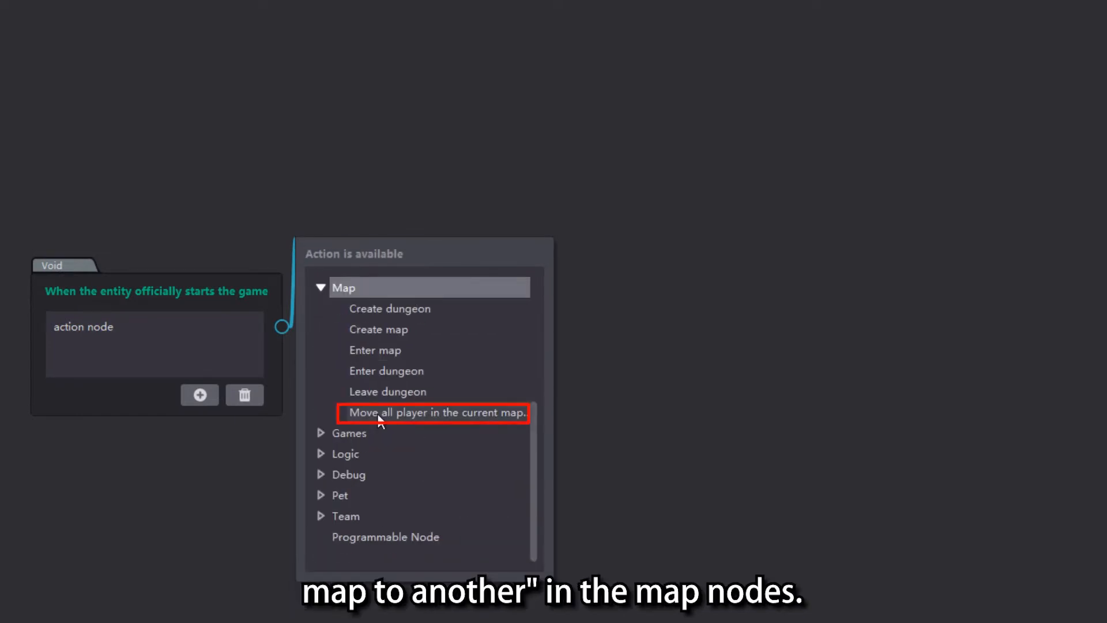
left_click(522, 414)
left_click(518, 410)
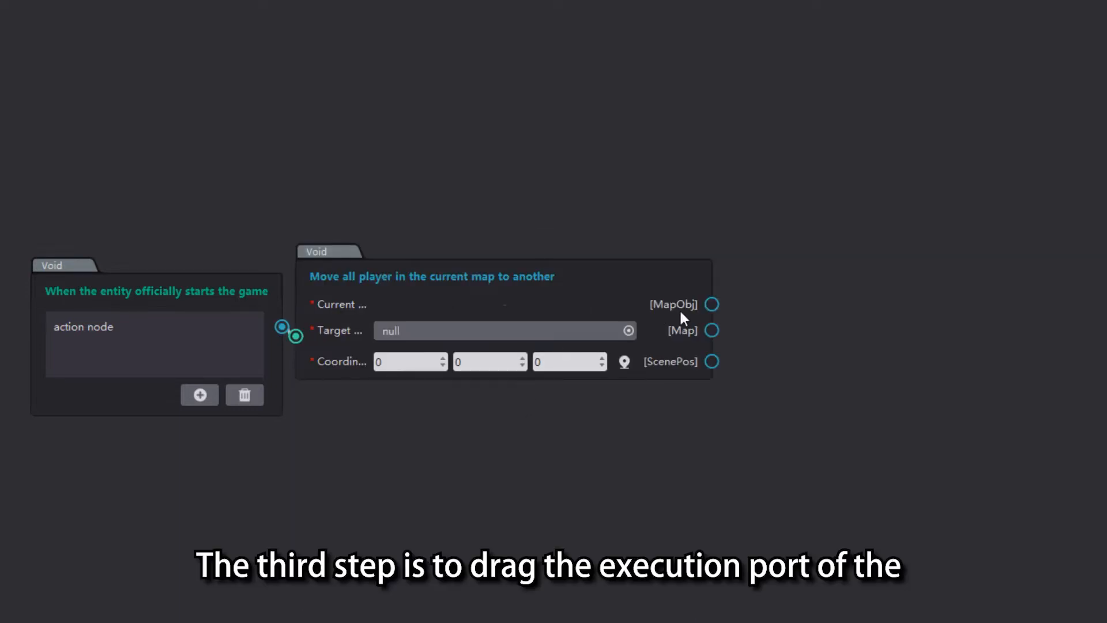
- Feed the current map parameter from an "Obtain Map by Name" node with its name set to Map 001
left_click_drag(711, 304, 749, 267)
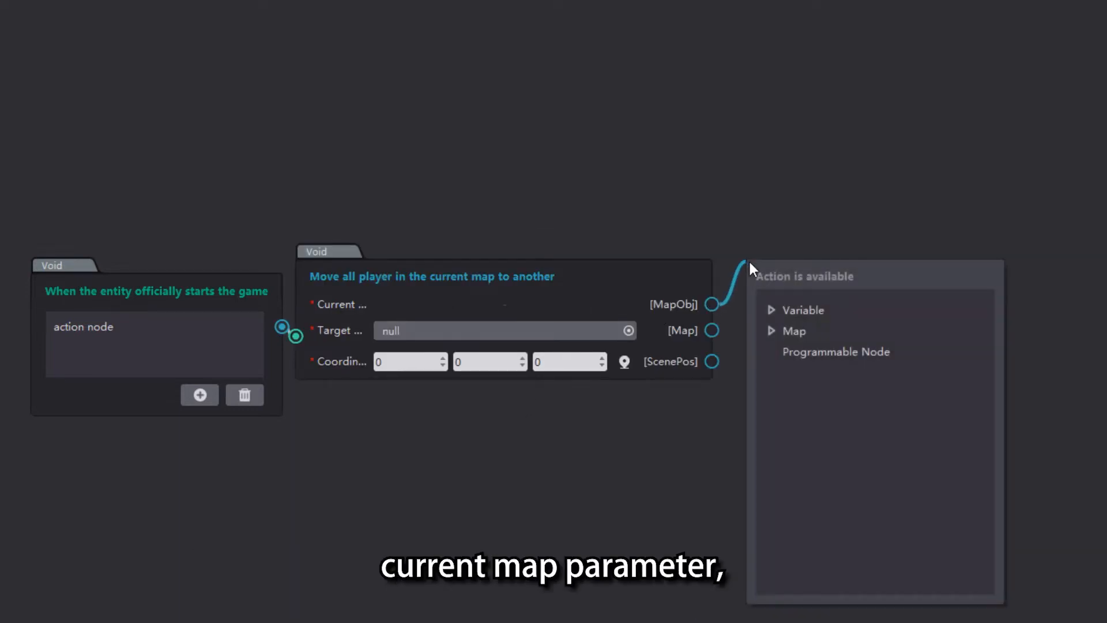
left_click(788, 332)
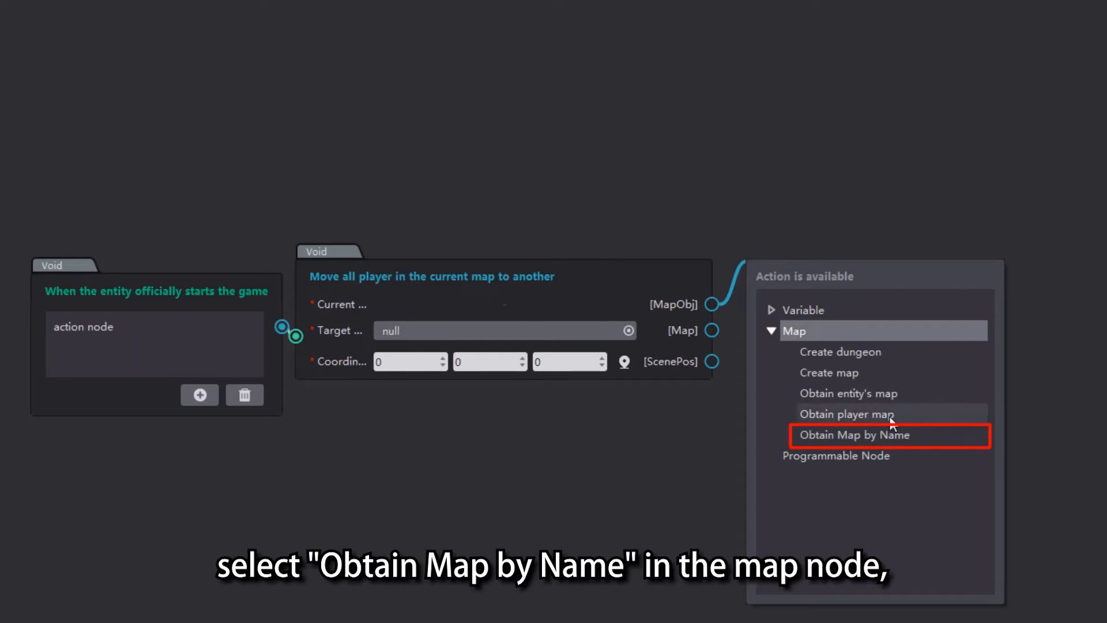
left_click(918, 434)
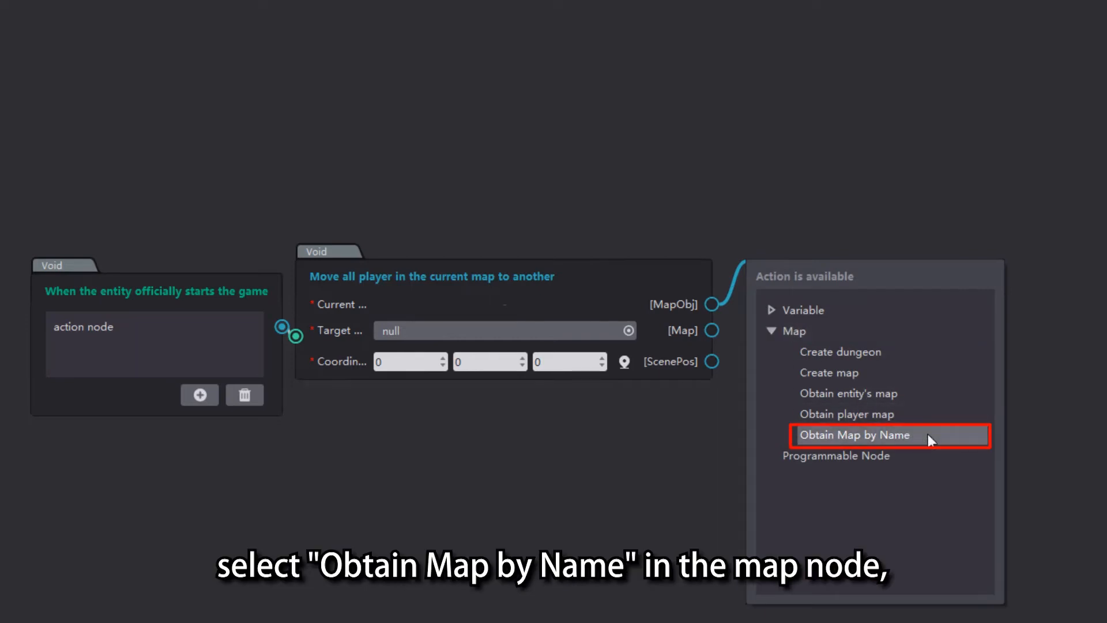
left_click(928, 434)
left_click(850, 330)
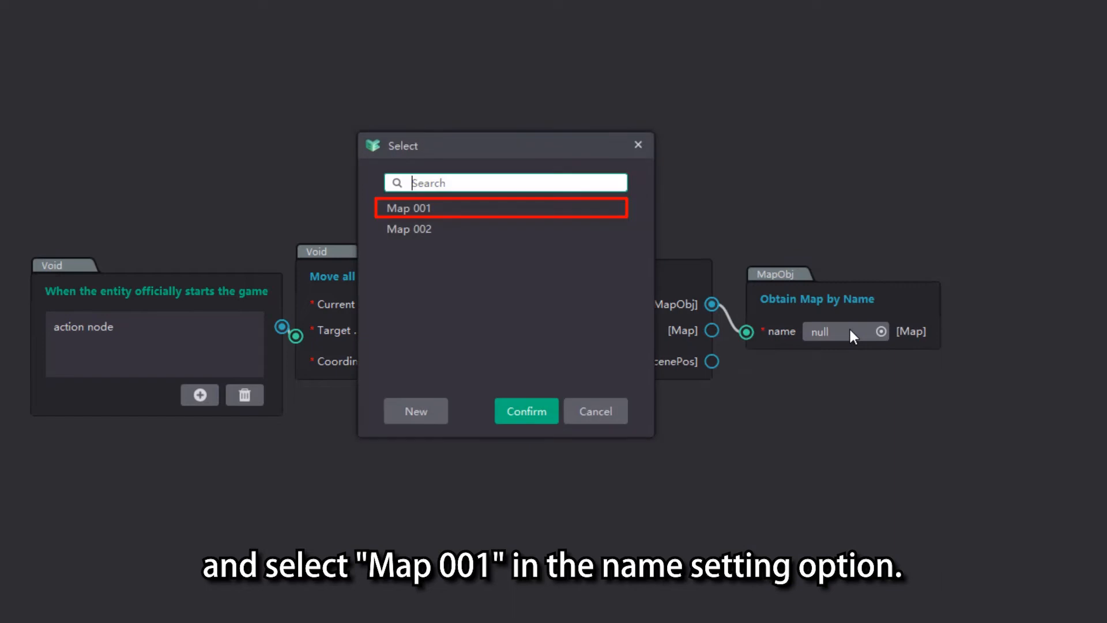
left_click(529, 210)
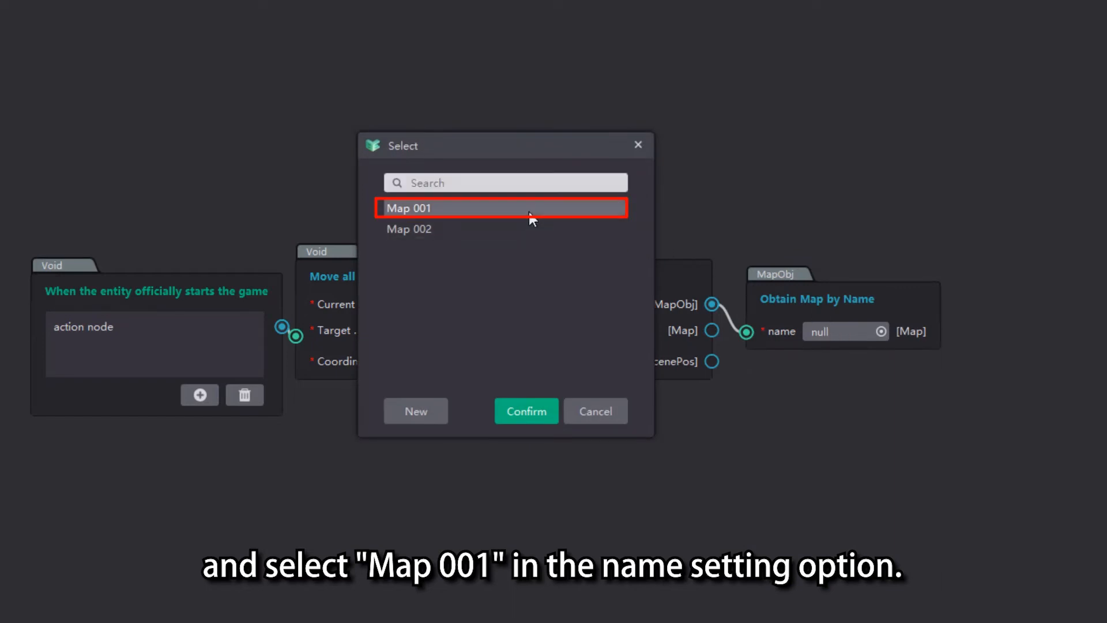
double_click(530, 210)
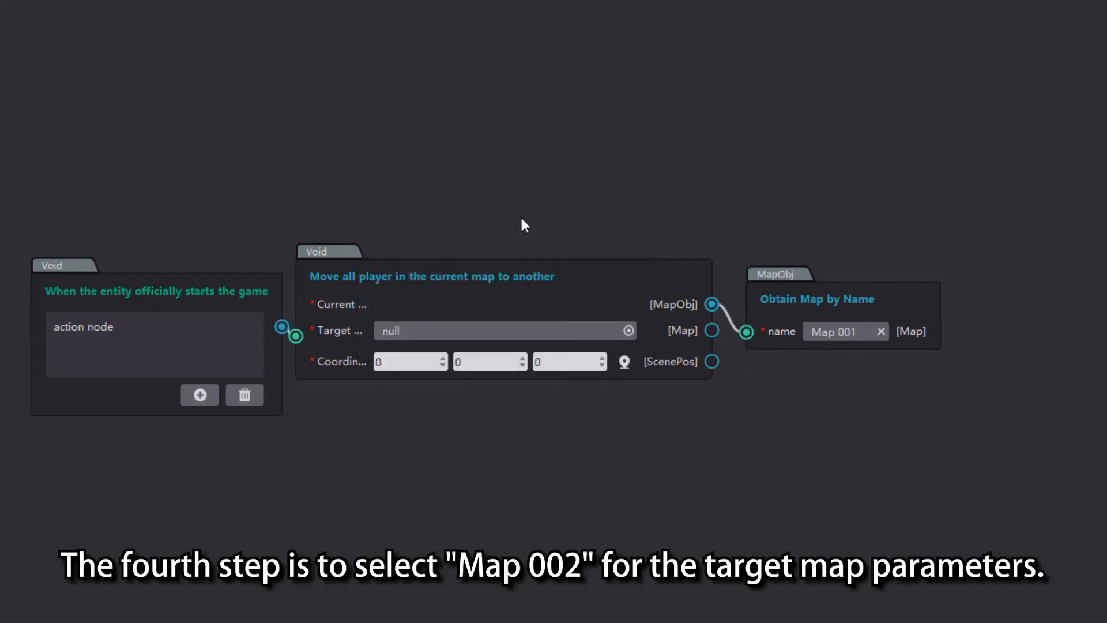
- Set the target map to Map 002 and pick the teleport coordinates on the paved walkway between the string lights
left_click(472, 330)
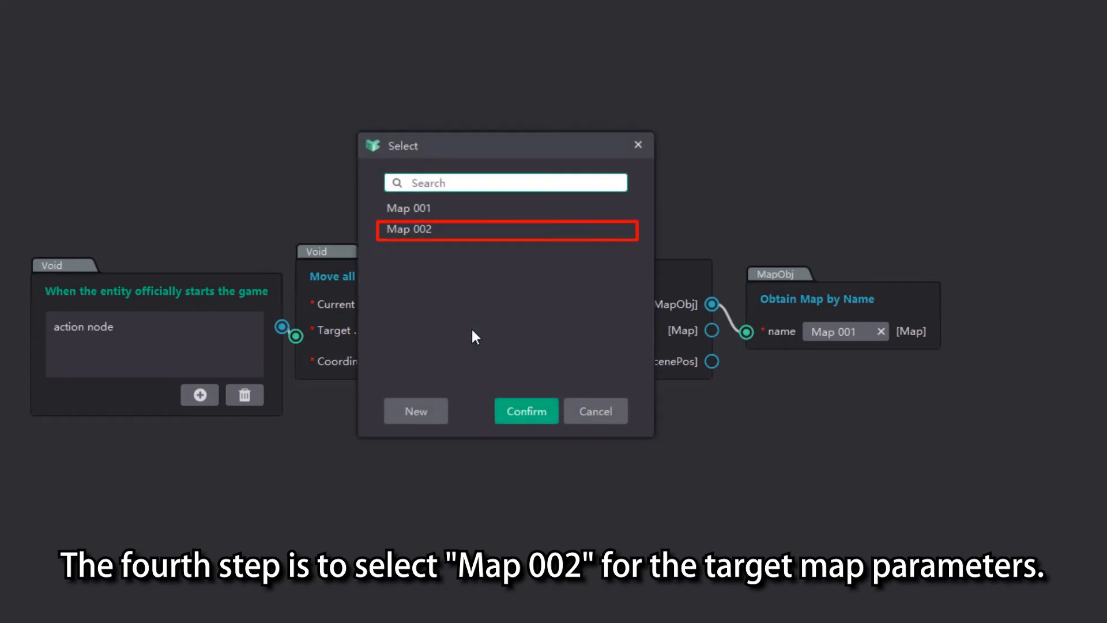
left_click(502, 231)
double_click(503, 232)
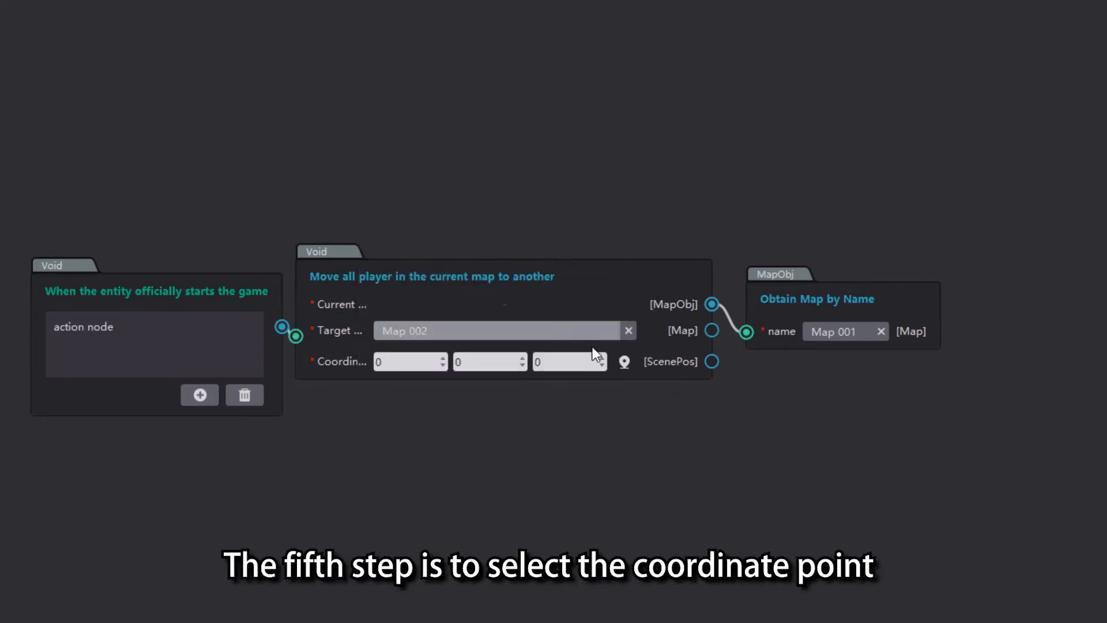
left_click(624, 361)
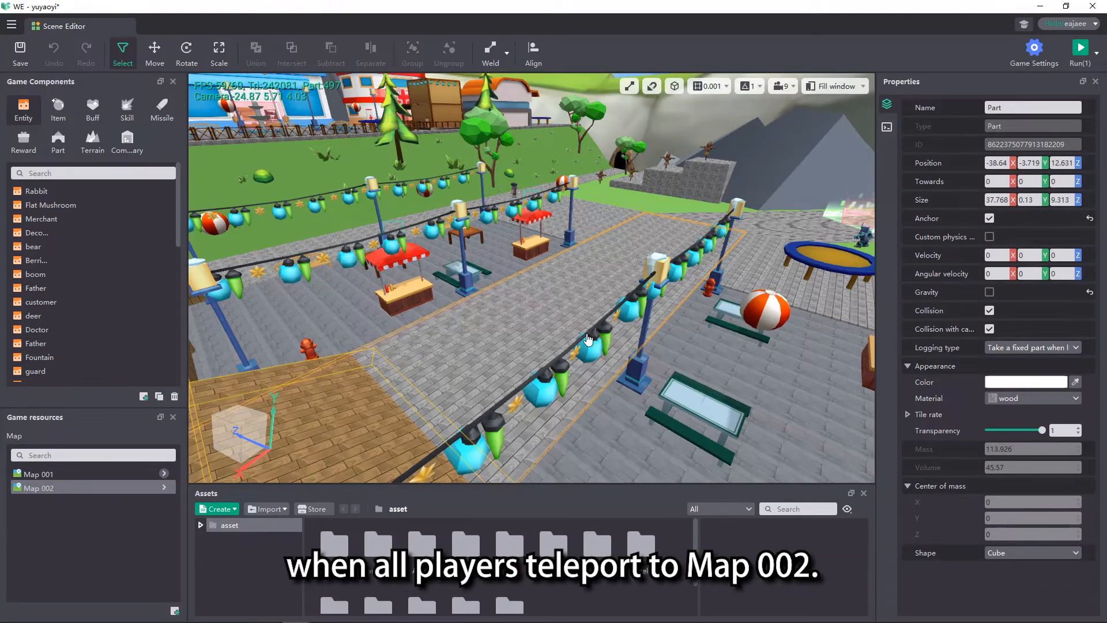
left_click(564, 331)
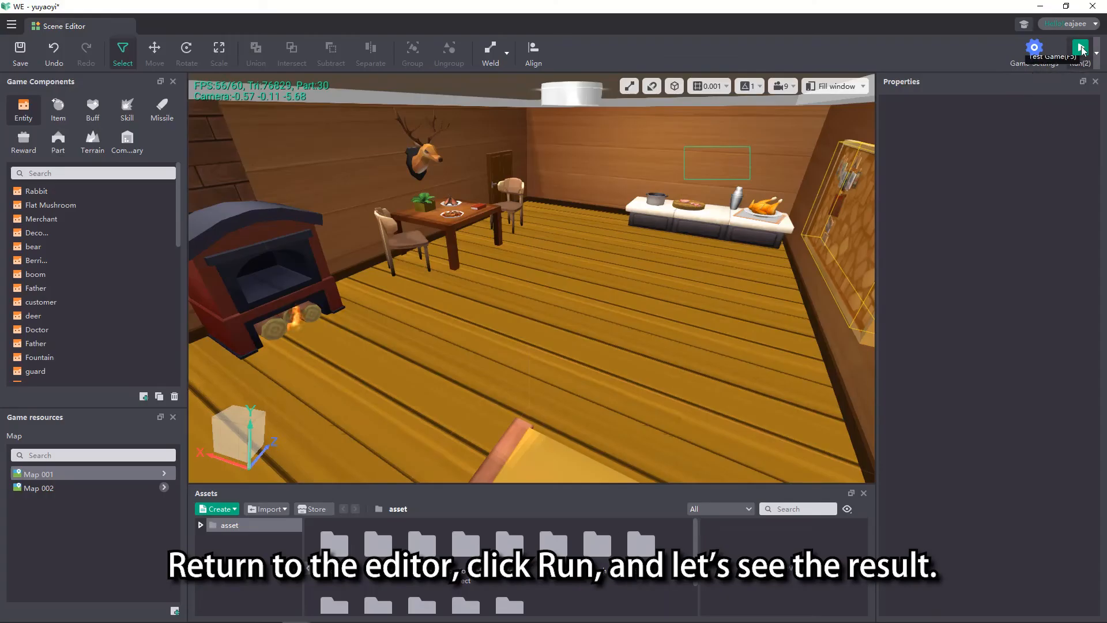
- Run the game with two players and look around the town square after the game-start teleport
left_click(1080, 49)
left_click(595, 324)
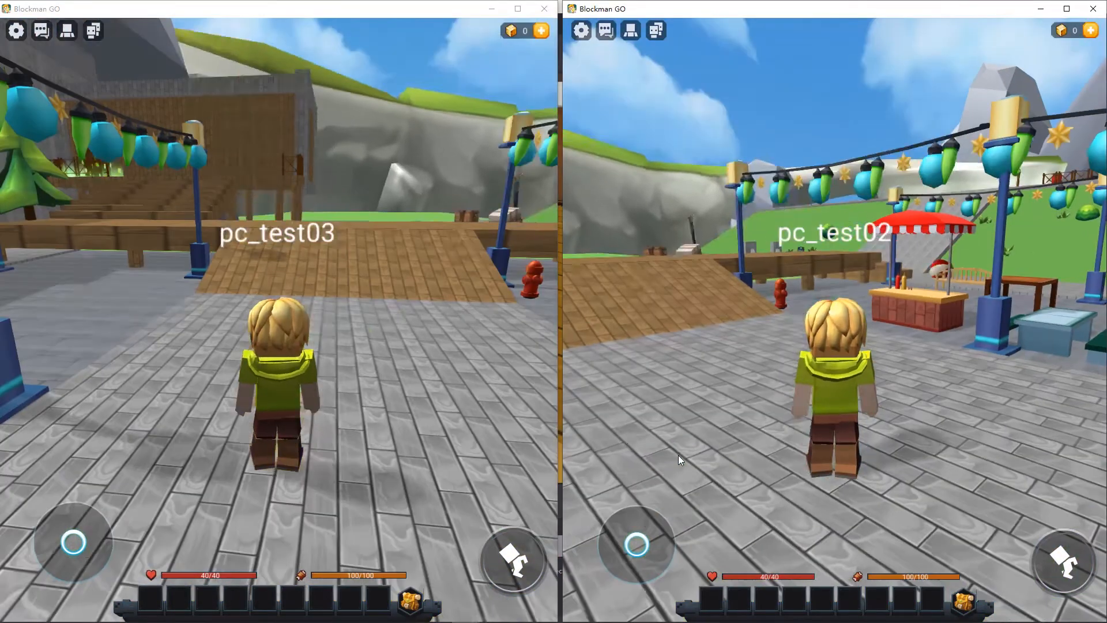
key("w")
left_click_drag(511, 407, 312, 401)
left_click_drag(709, 398, 175, 376)
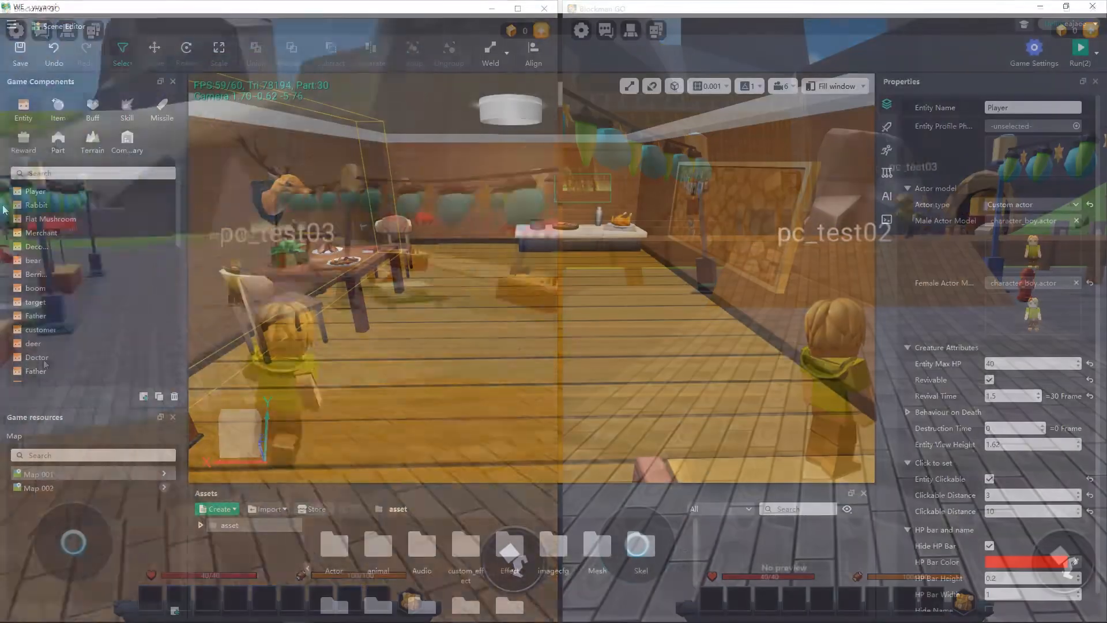
- Place a cube part on the wooden floor of Map 001 and open its trigger editor
left_click(48, 142)
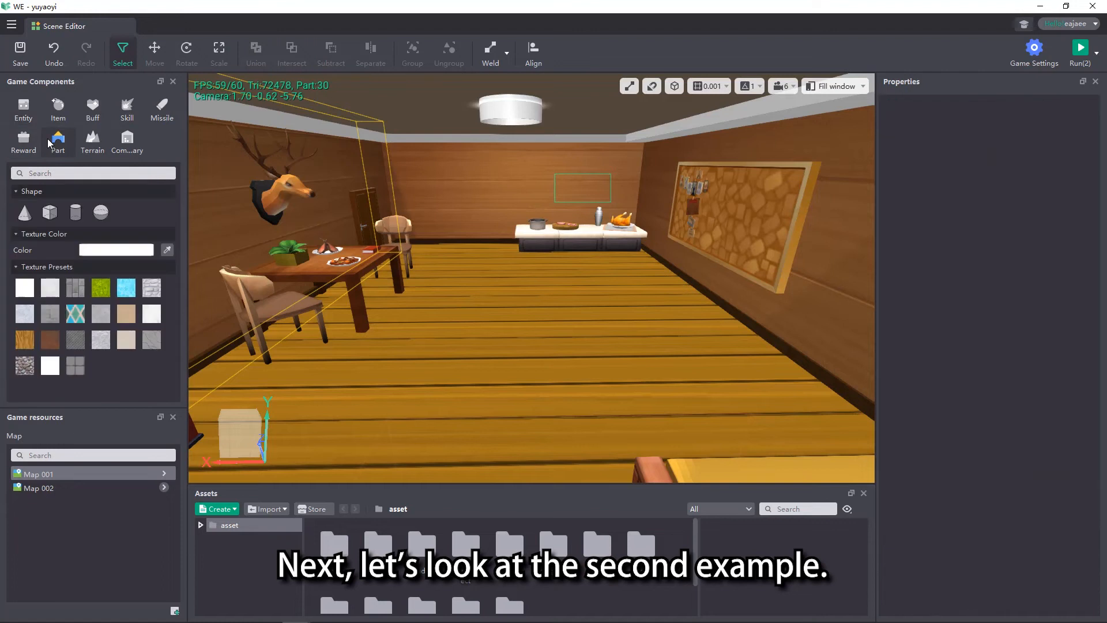
left_click_drag(50, 212, 480, 385)
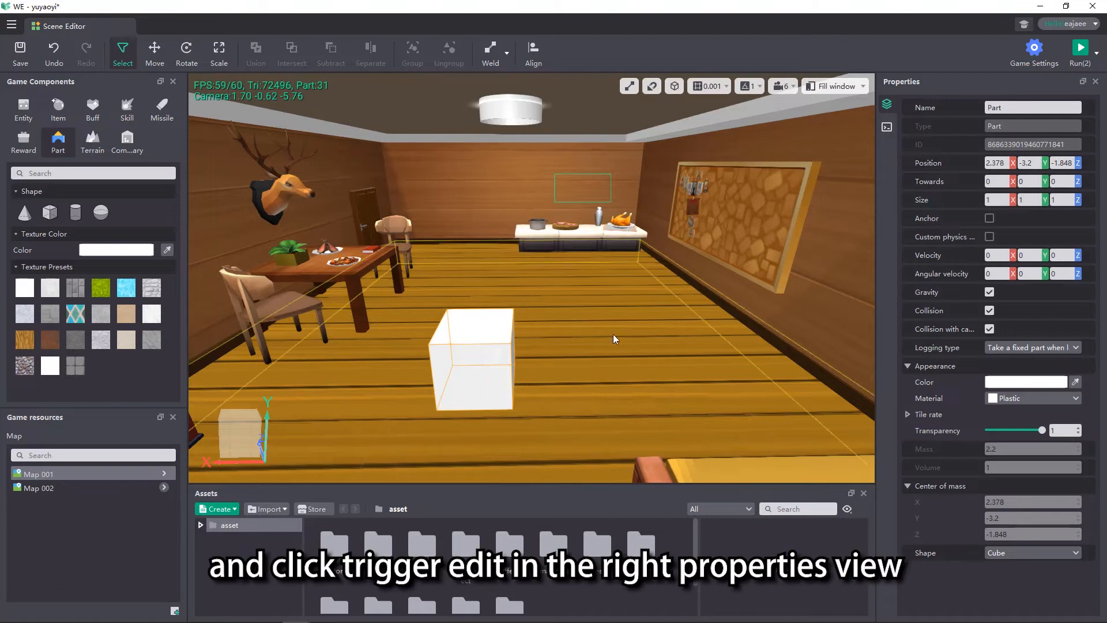
left_click(887, 127)
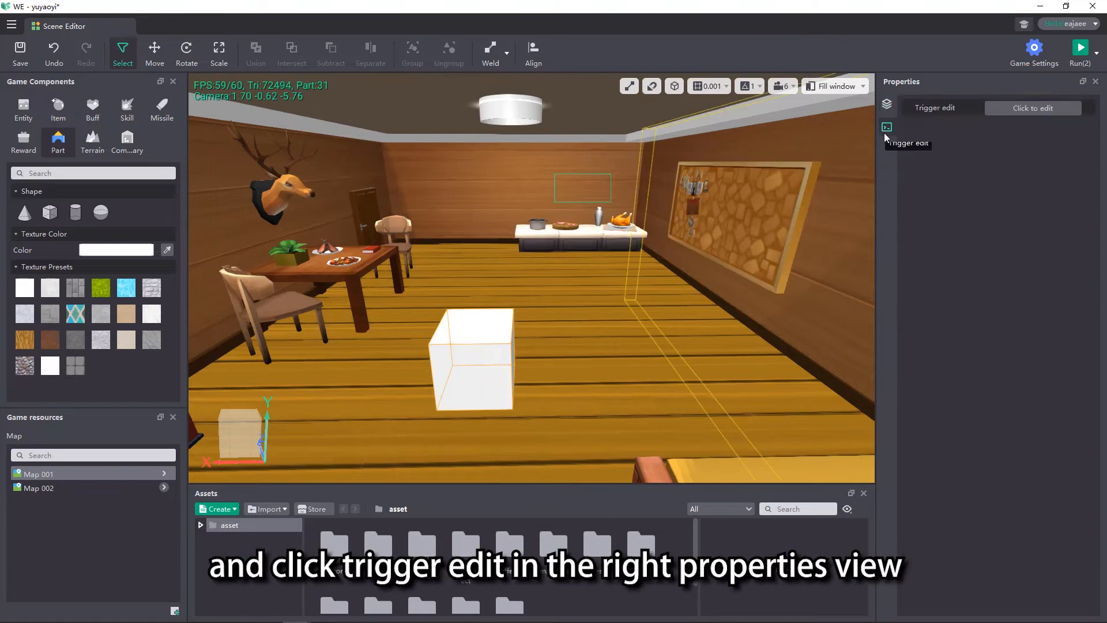
left_click(1056, 114)
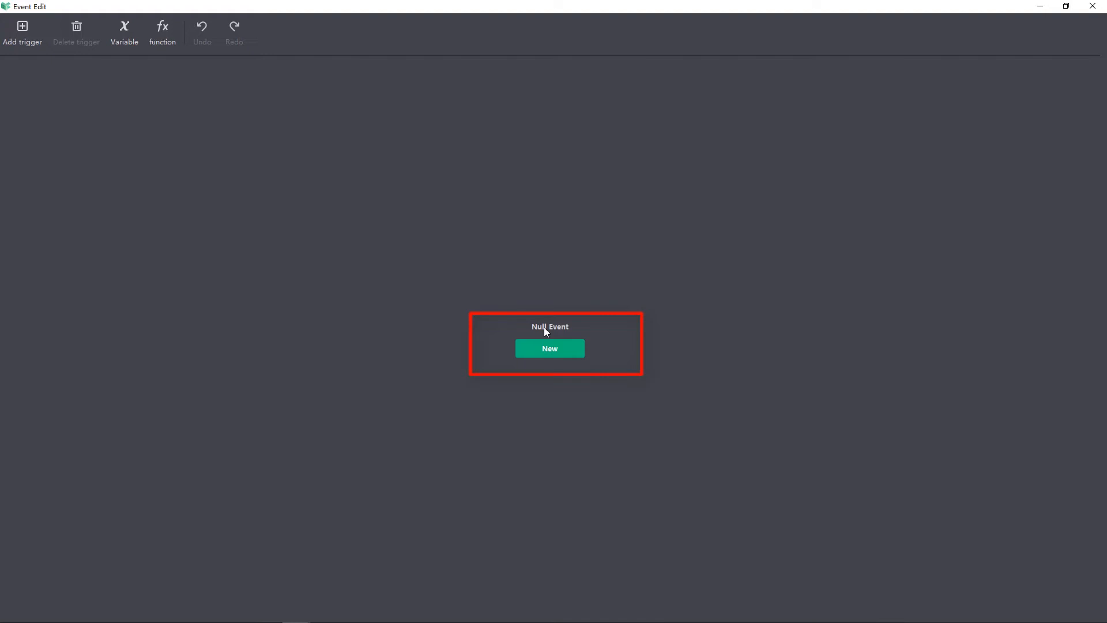
- Create a trigger for the cube part of the type "When the part is touched by an entity"
left_click(539, 347)
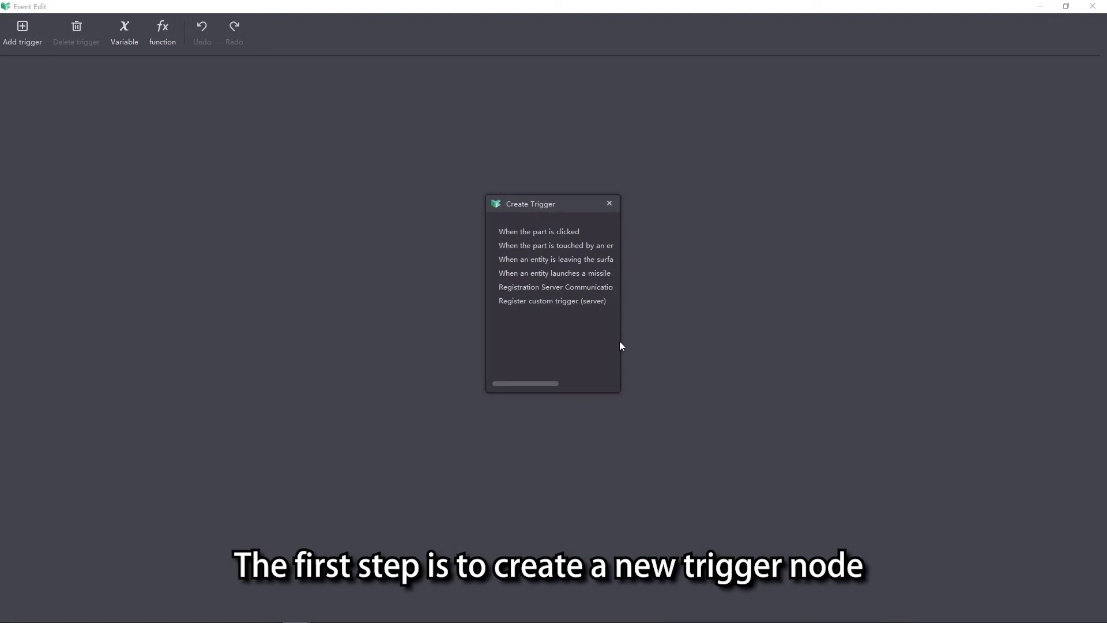
left_click_drag(624, 343, 716, 344)
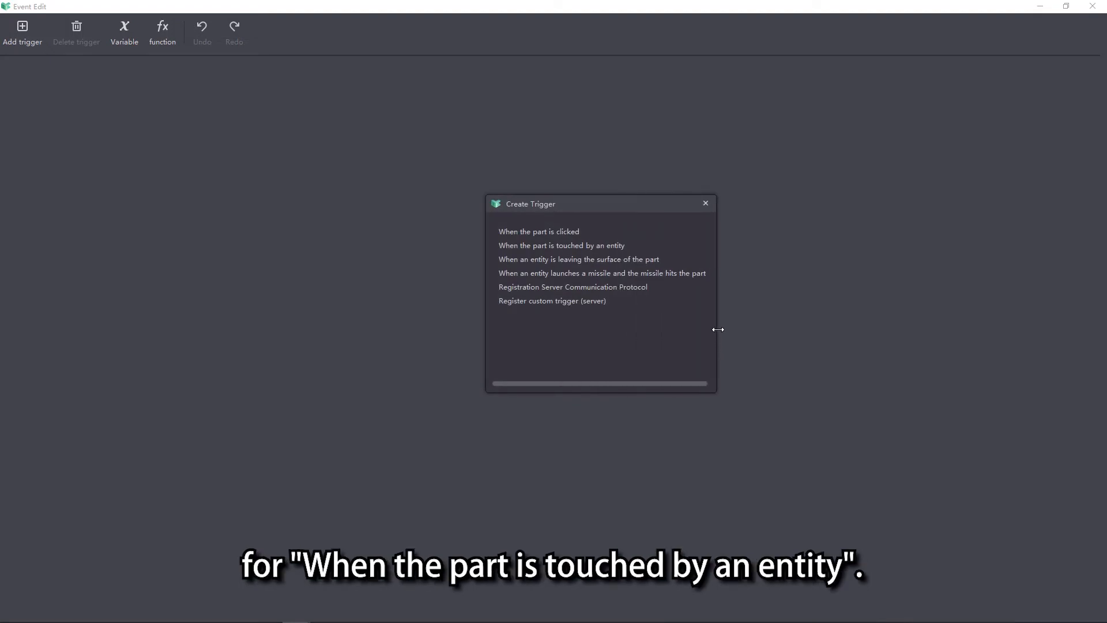
left_click(674, 248)
- Connect an "Enter dungeon" action from the Map category to the touch trigger's action node
left_click_drag(310, 326, 341, 118)
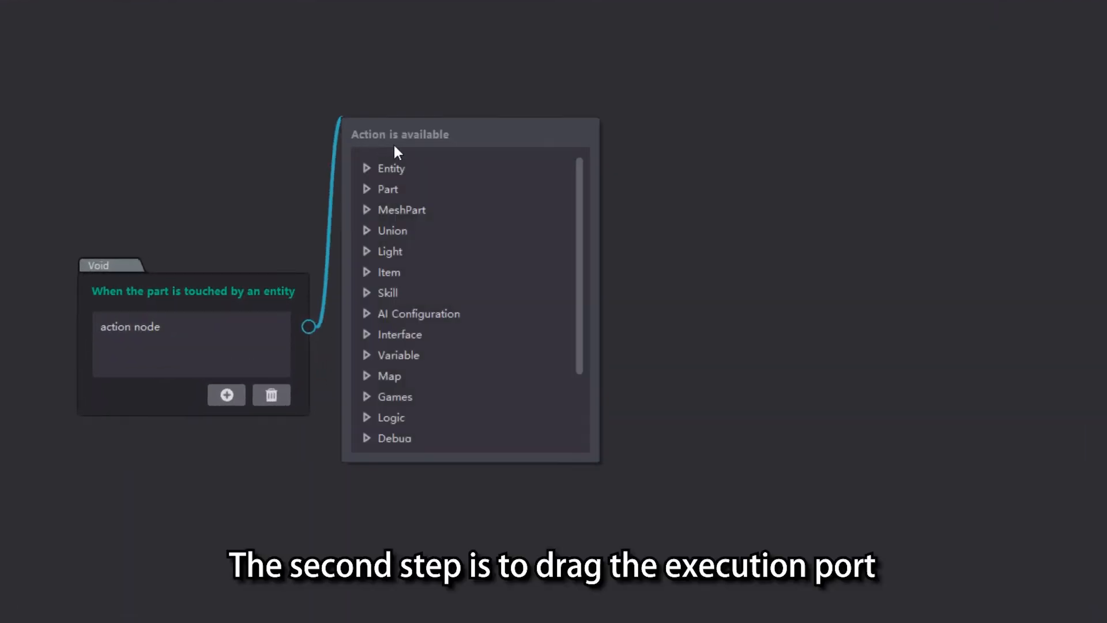
left_click(470, 376)
scroll(473, 353, "down", 3)
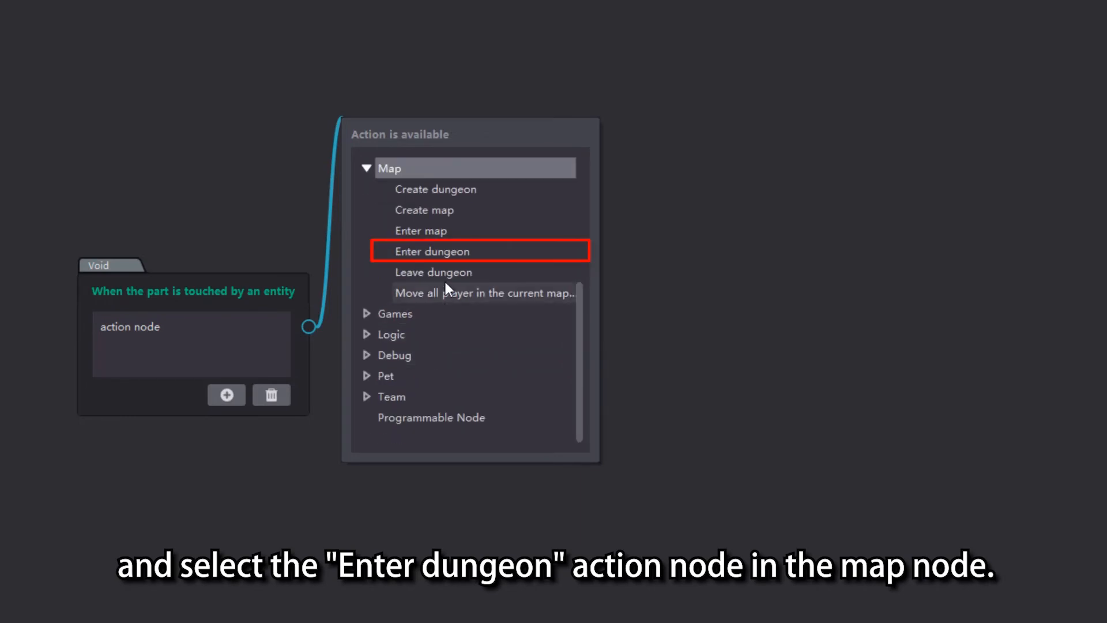
left_click(453, 255)
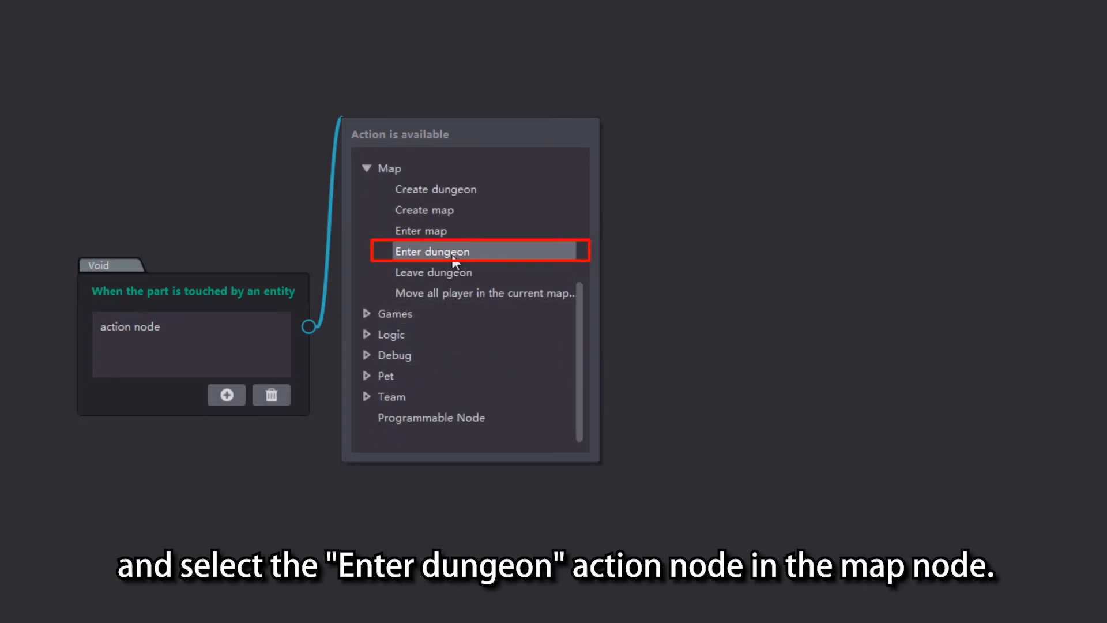
double_click(518, 253)
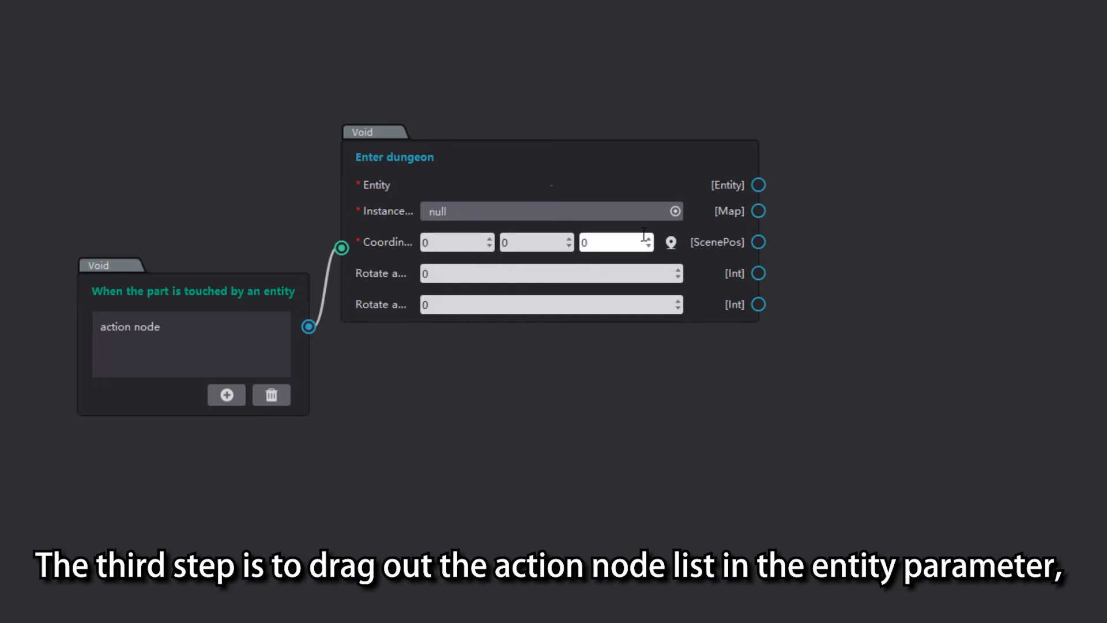
- Feed the Enter dungeon node's entity parameter with the trigger parameter "The entity which touches the part"
left_click_drag(763, 185, 838, 163)
left_click(895, 217)
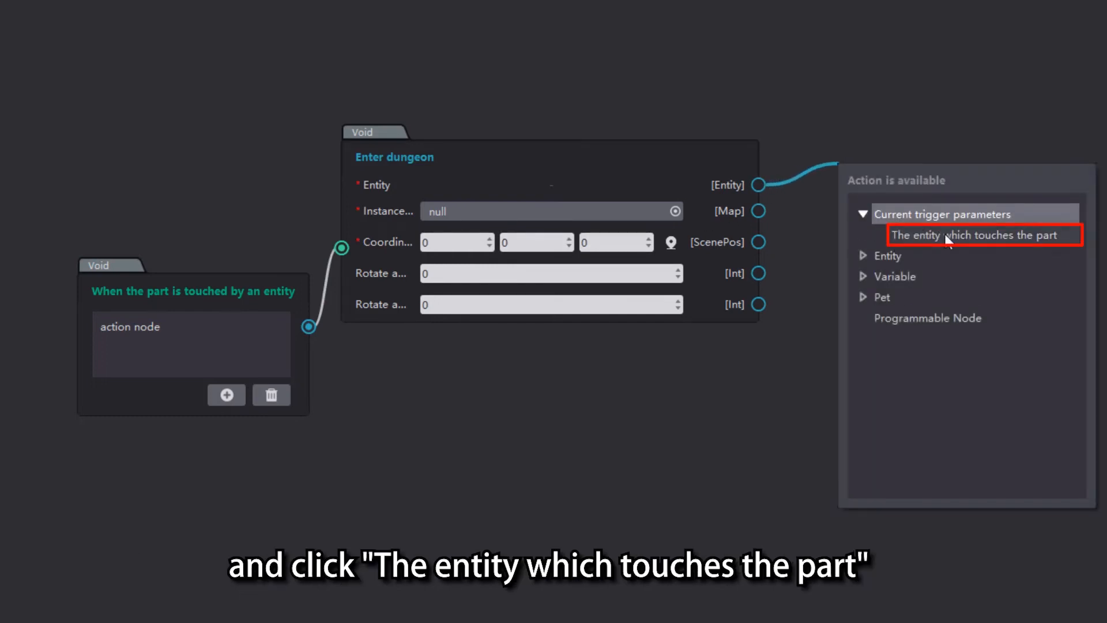
left_click(1036, 240)
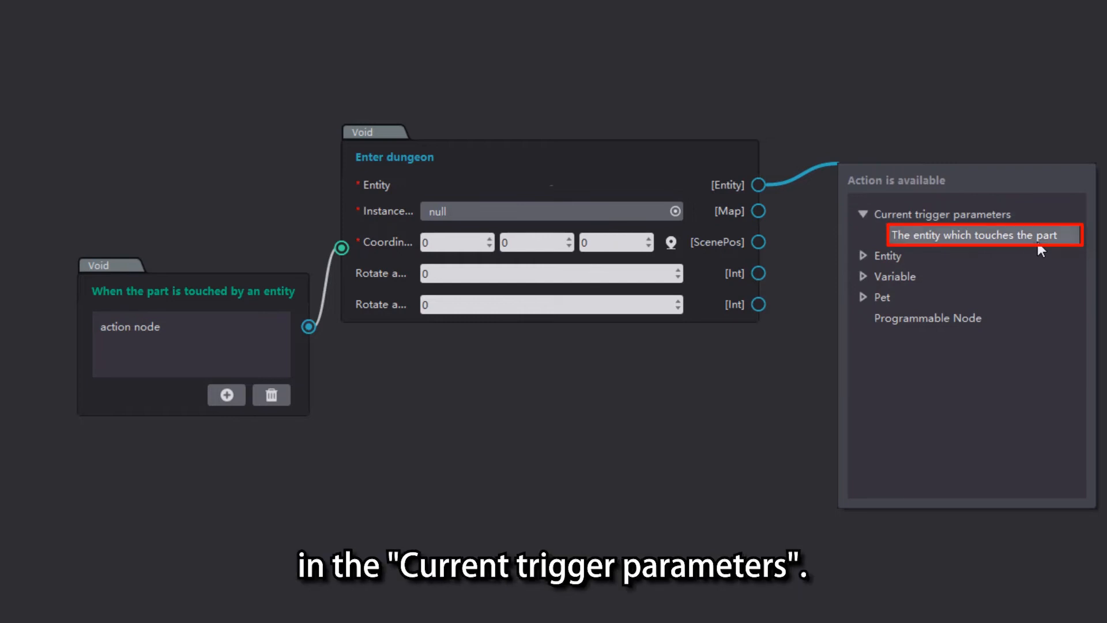
left_click(1037, 241)
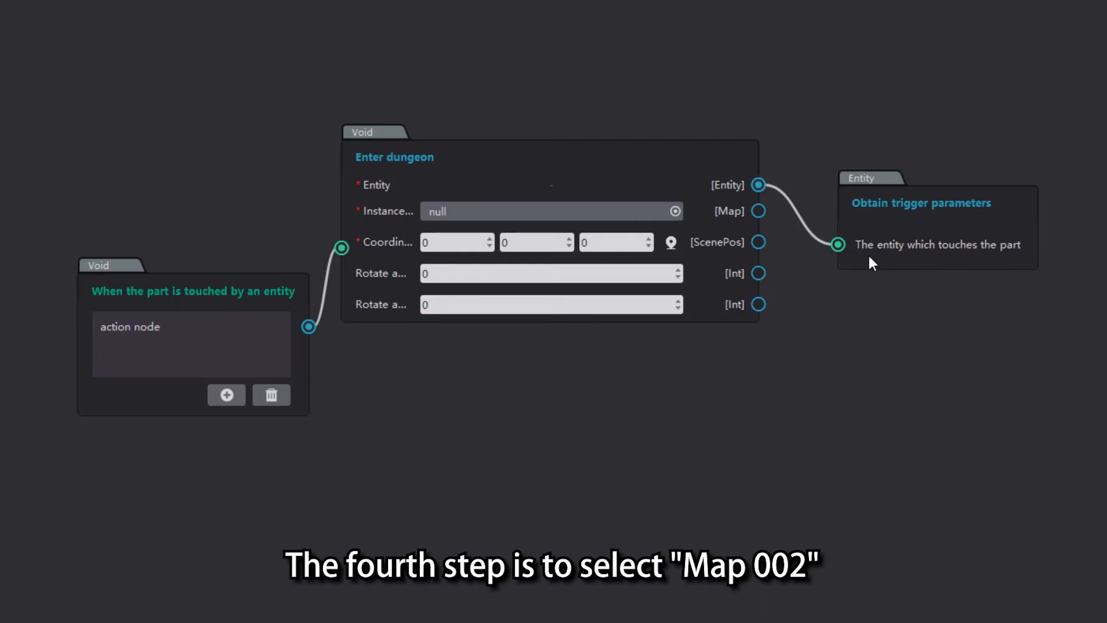
- Set the Enter dungeon node's instance map to Map 002 and open the scene picker for its coordinates
left_click(595, 214)
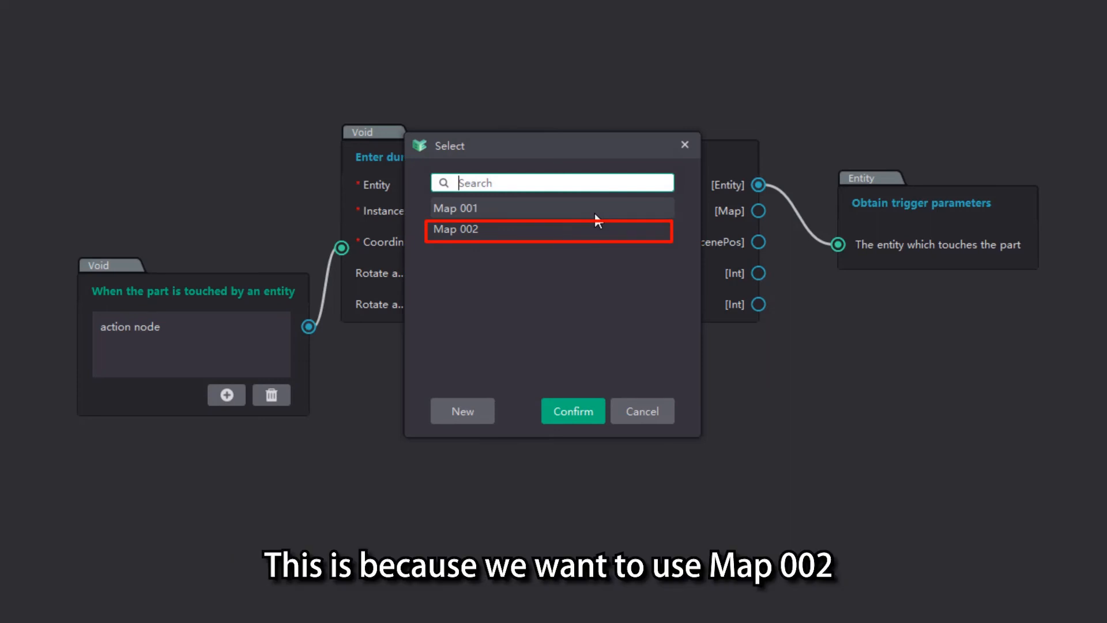
left_click(591, 230)
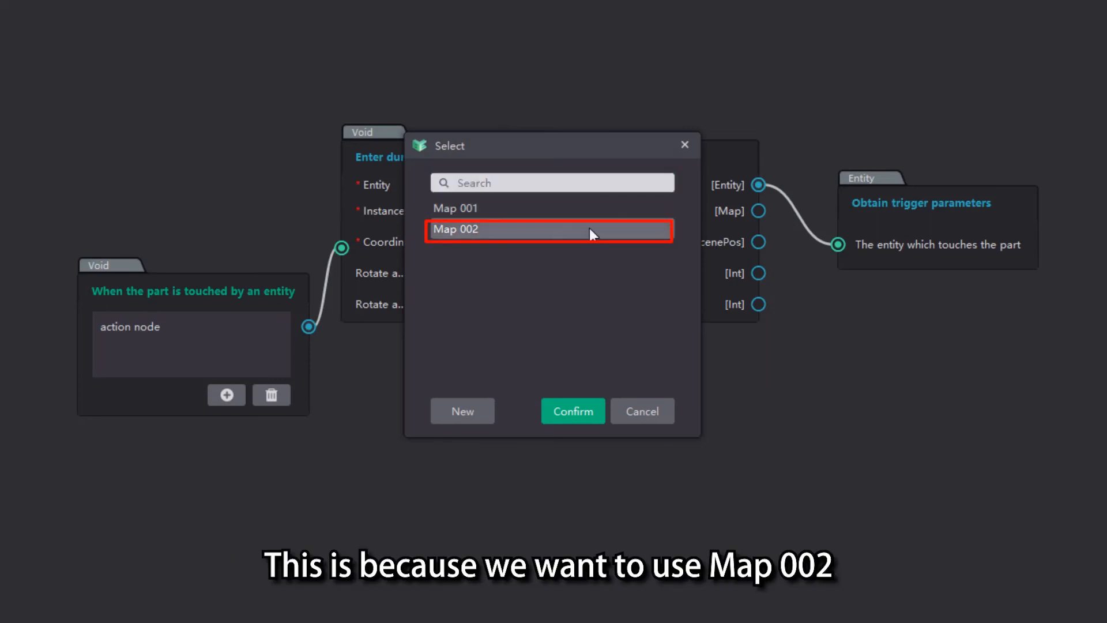
double_click(590, 229)
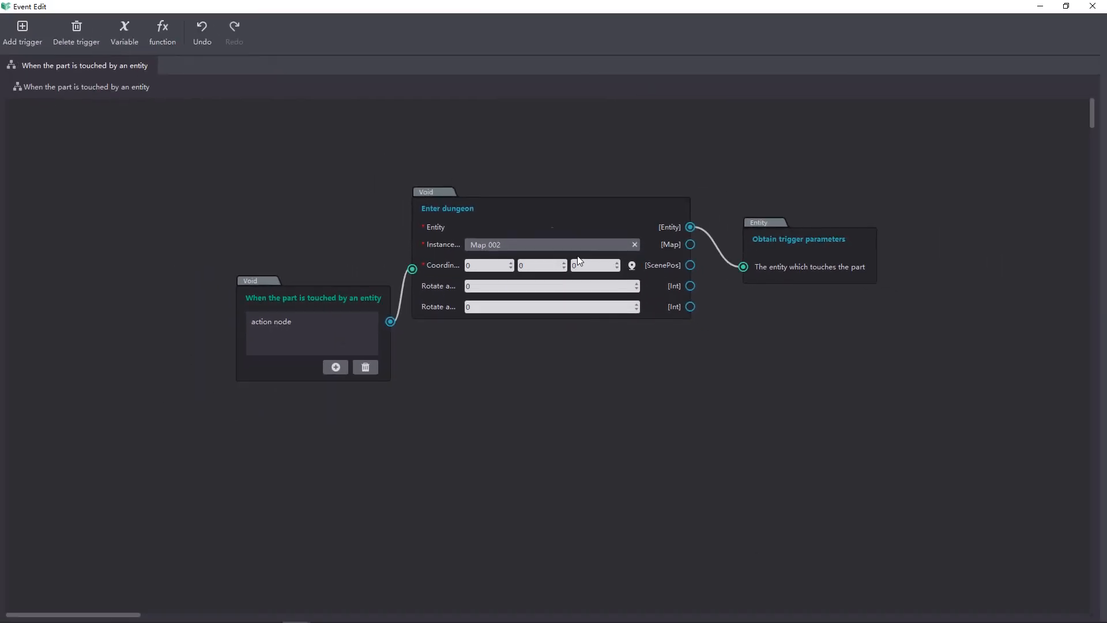
left_click(633, 265)
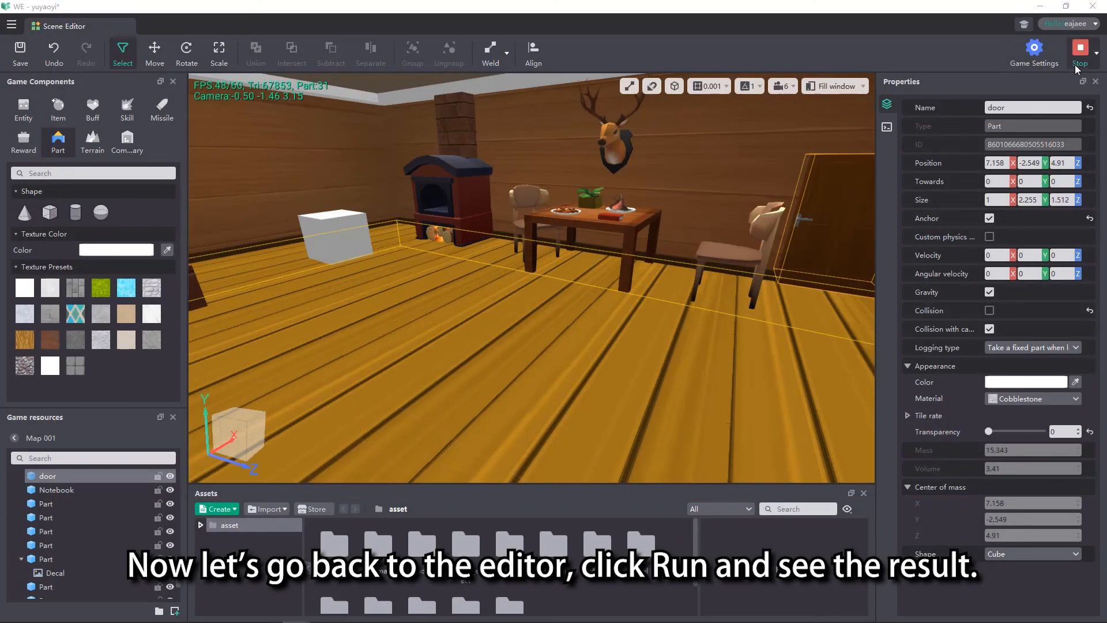
- Run the game with two players and walk each one into the white cube in Map 001 to test the teleport
left_click(1076, 63)
left_click(590, 322)
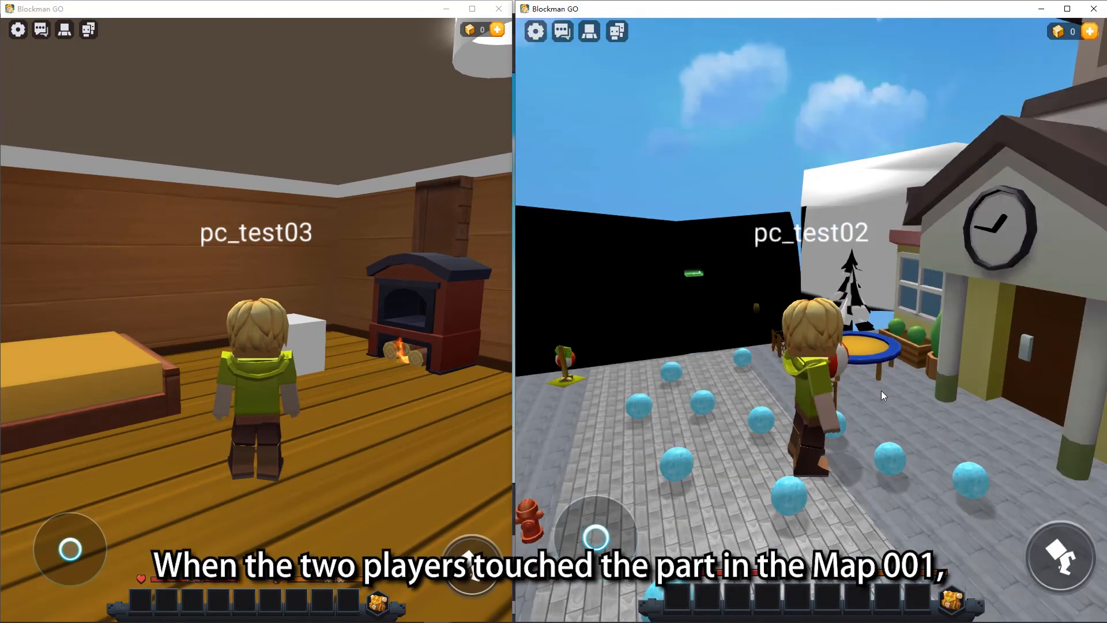
left_click_drag(881, 390, 832, 383)
left_click(381, 429)
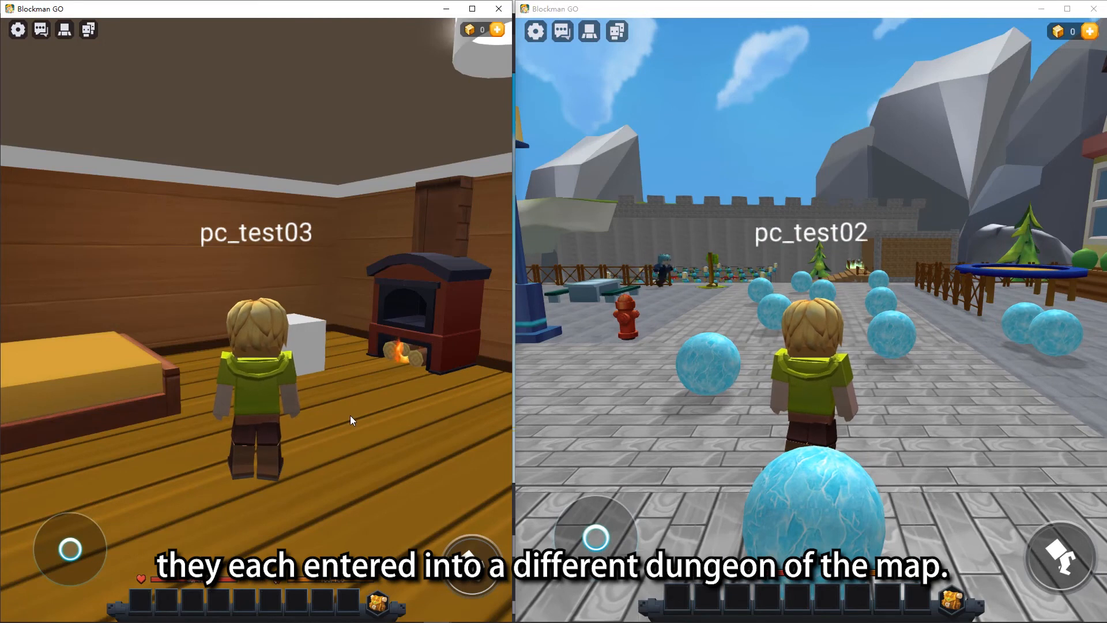
key("w")
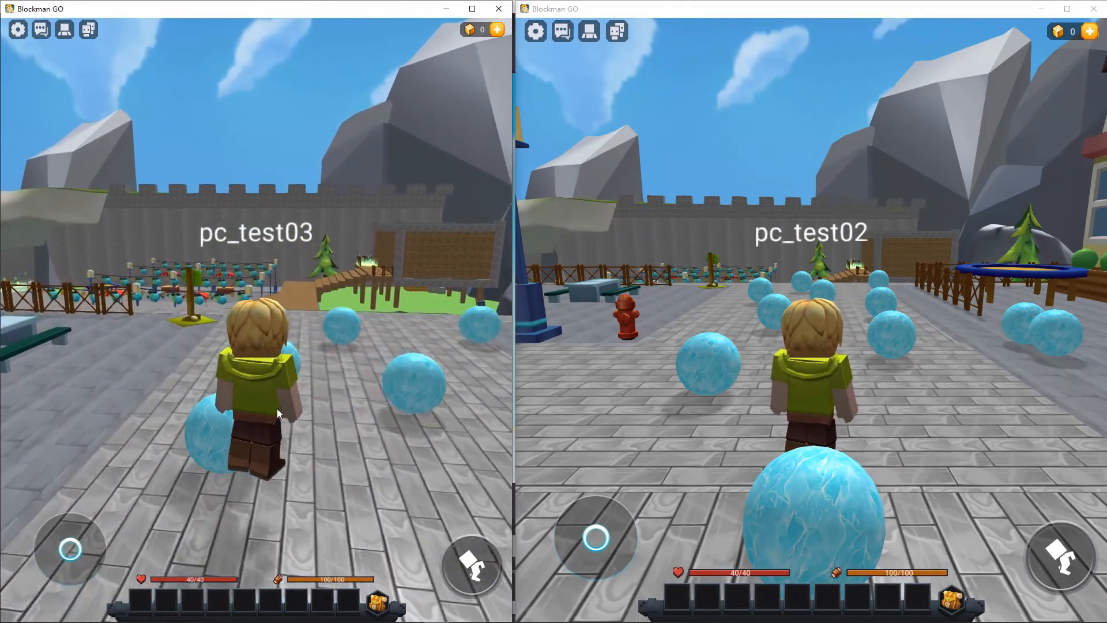
- Walk both players around the town square and turn their views to check whether they share the same dungeon
left_click(769, 402)
key("a")
left_click_drag(770, 402, 991, 399)
key("w")
left_click_drag(871, 385, 905, 441)
key("w")
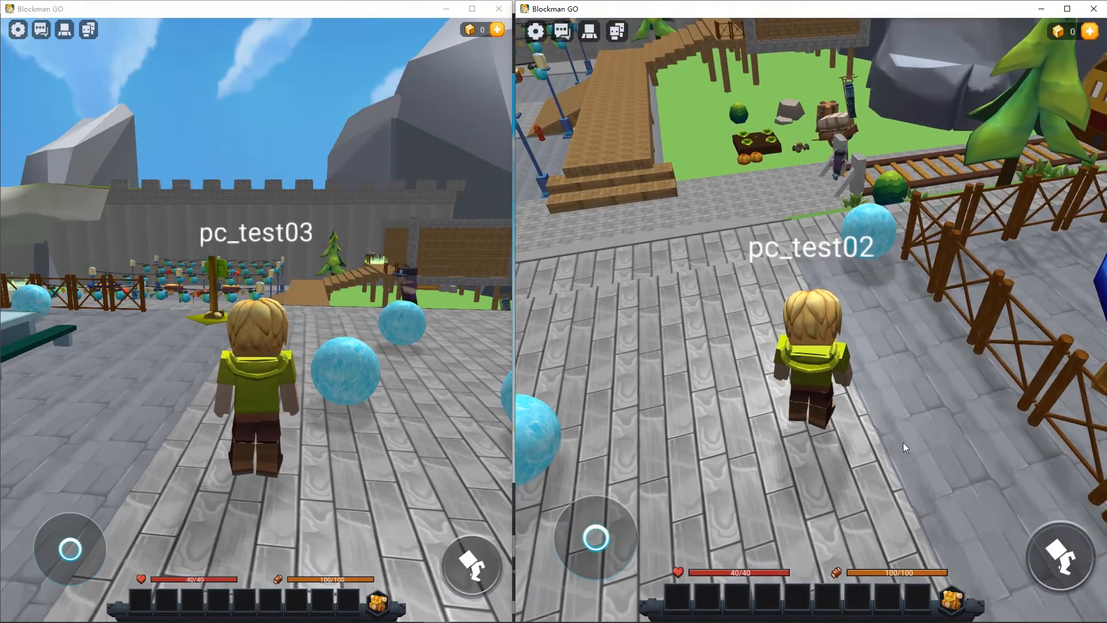
left_click_drag(368, 396, 500, 376)
key("w")
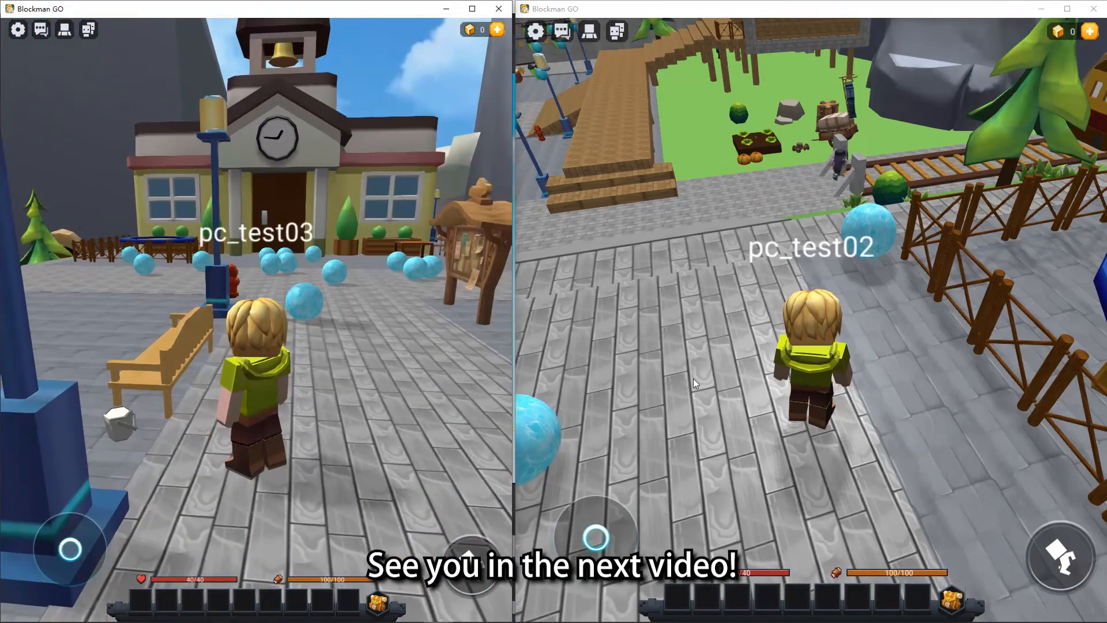
left_click_drag(693, 378, 951, 342)
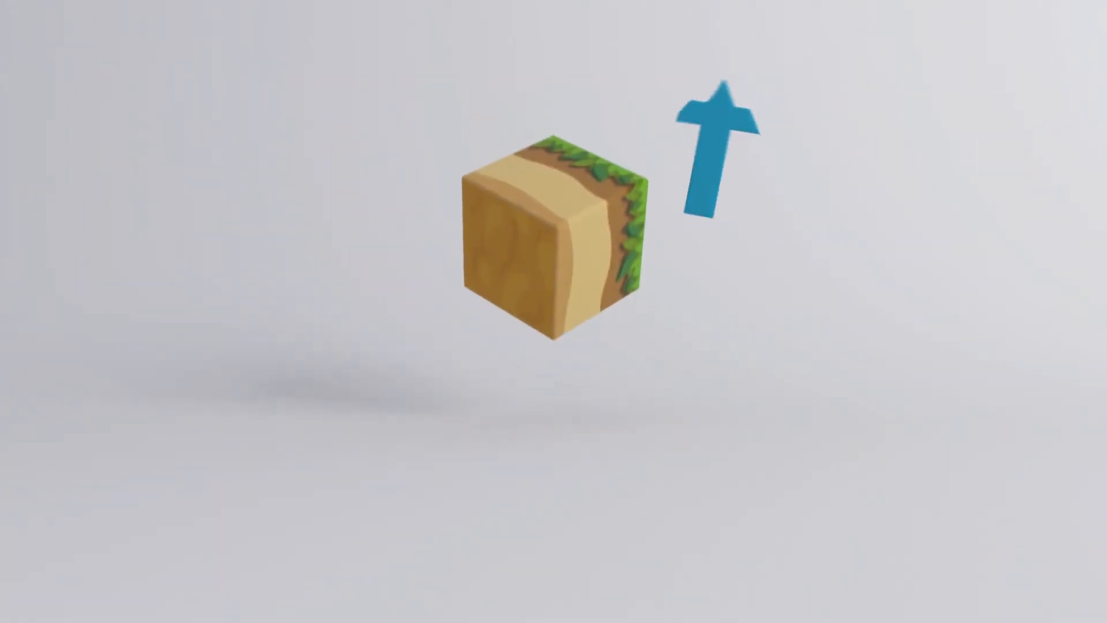